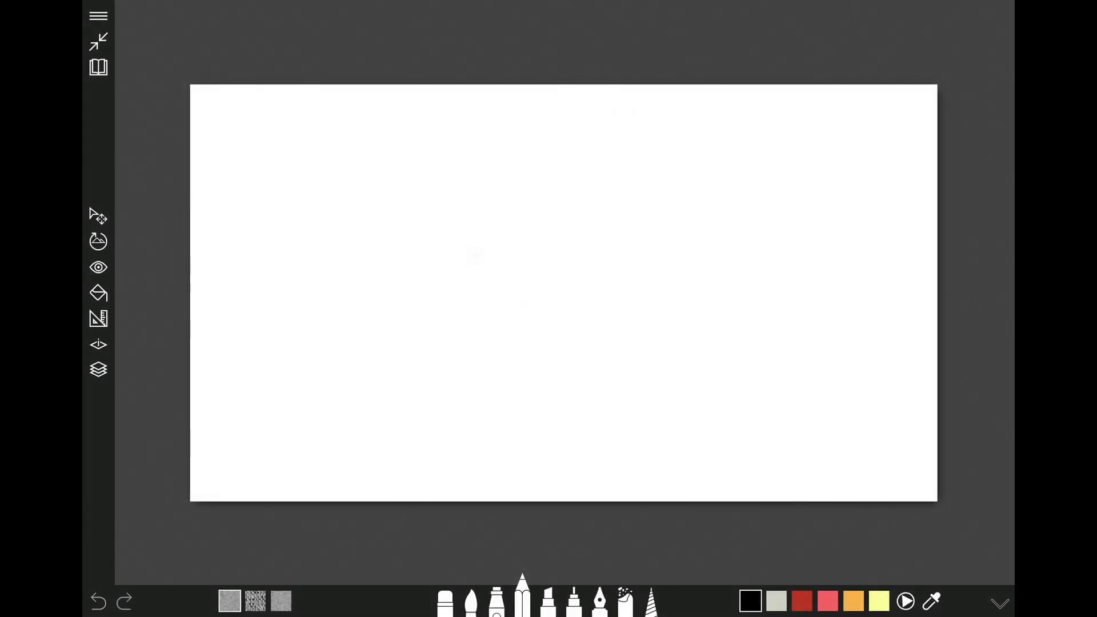
Step: Sketch the curtain rod with its end marks and the window frame's left and bottom edges
left_click_drag(490, 106, 685, 103)
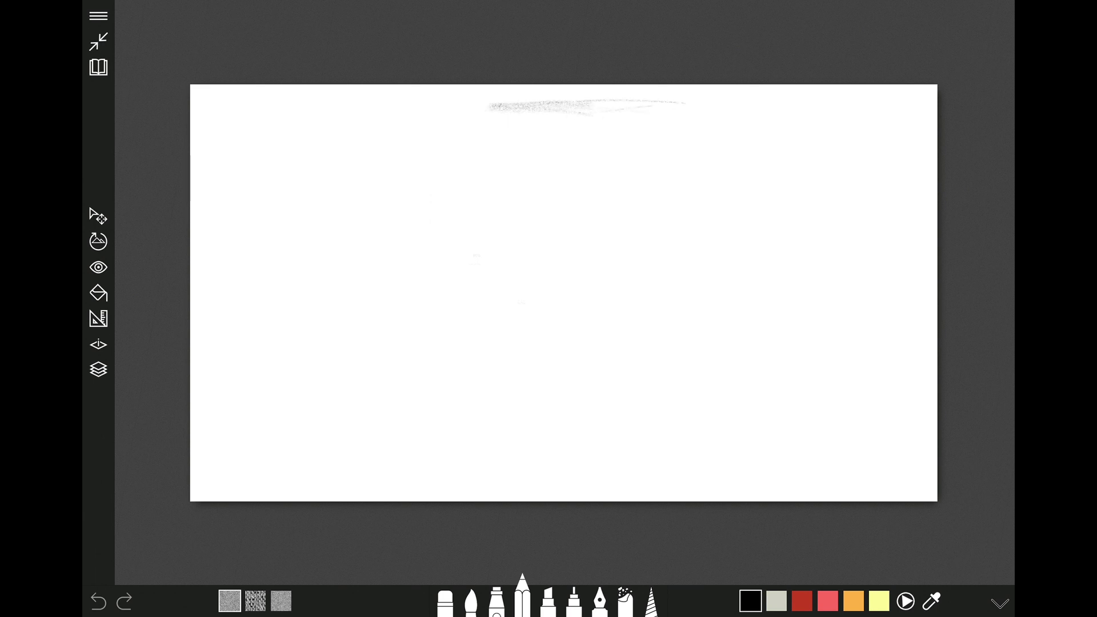
left_click_drag(500, 98, 480, 106)
left_click_drag(684, 108, 714, 109)
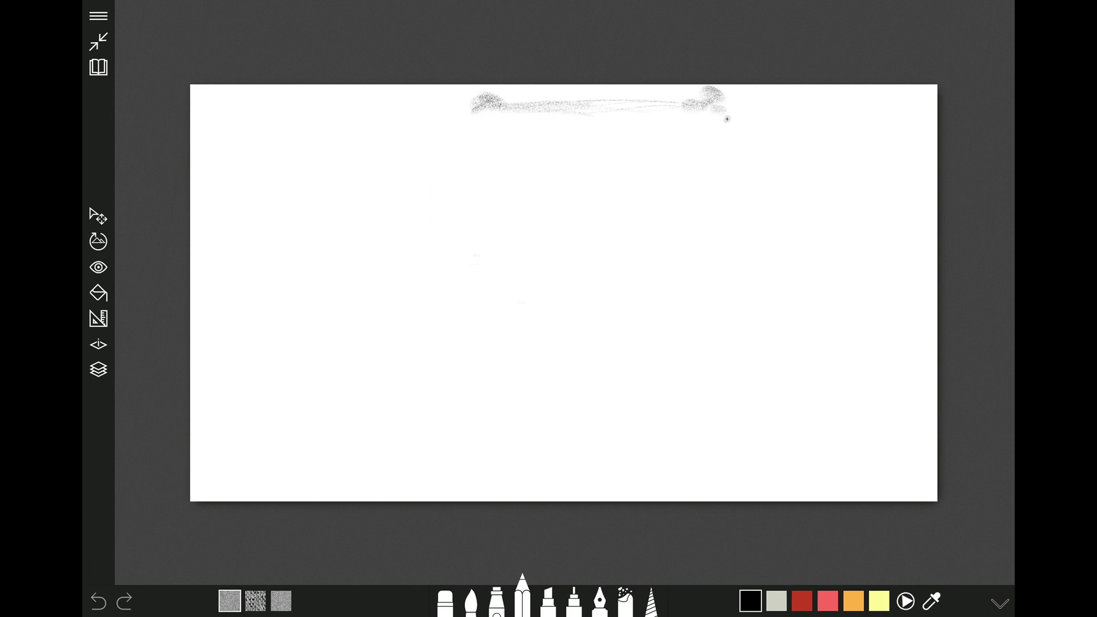
left_click_drag(511, 113, 515, 192)
left_click_drag(528, 358, 569, 358)
Step: Shade a dark curtain hanging on the right and darken the frame's left edge
mouse_move(669, 97)
left_mouse_down()
mouse_move(658, 234)
mouse_move(665, 317)
left_mouse_up()
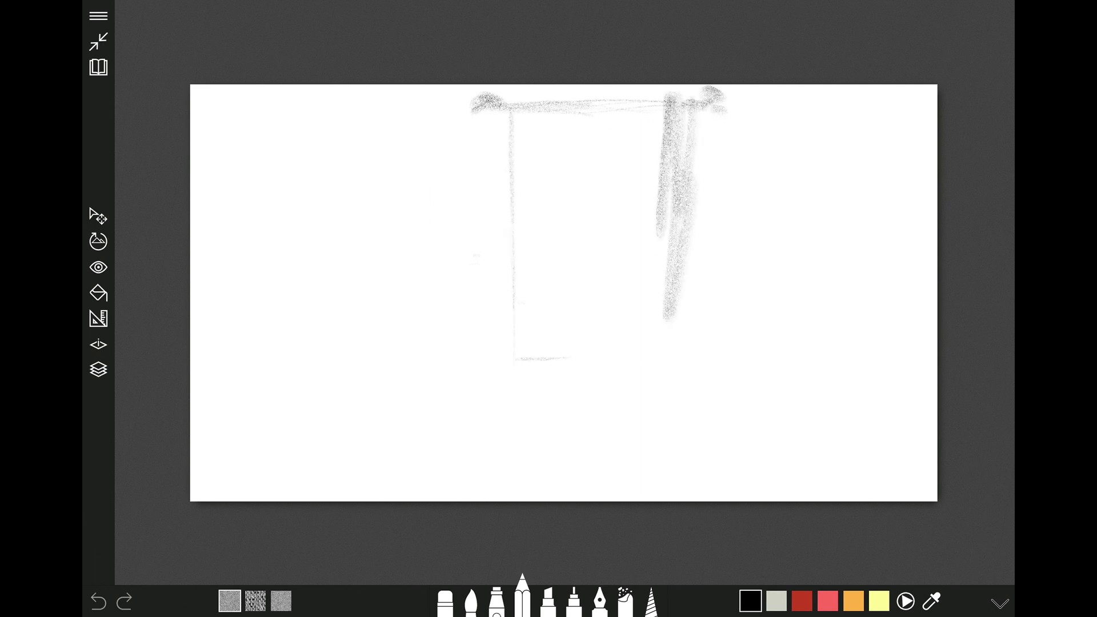
left_click_drag(668, 171, 663, 346)
left_click_drag(672, 231, 651, 365)
mouse_move(700, 97)
left_mouse_down()
mouse_move(688, 209)
mouse_move(709, 371)
left_mouse_up()
left_click_drag(714, 226, 700, 375)
left_click_drag(671, 408, 674, 293)
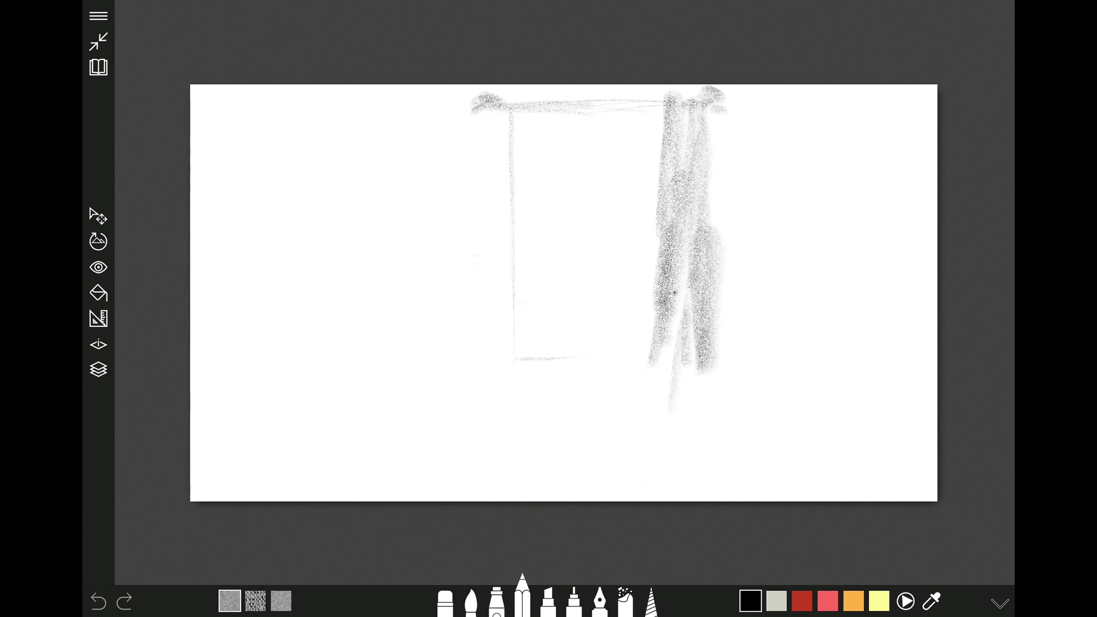
left_click_drag(688, 254, 671, 354)
left_click_drag(691, 177, 638, 382)
mouse_move(680, 98)
left_mouse_down()
mouse_move(670, 148)
mouse_move(662, 143)
mouse_move(662, 251)
left_mouse_up()
left_click_drag(661, 207, 640, 348)
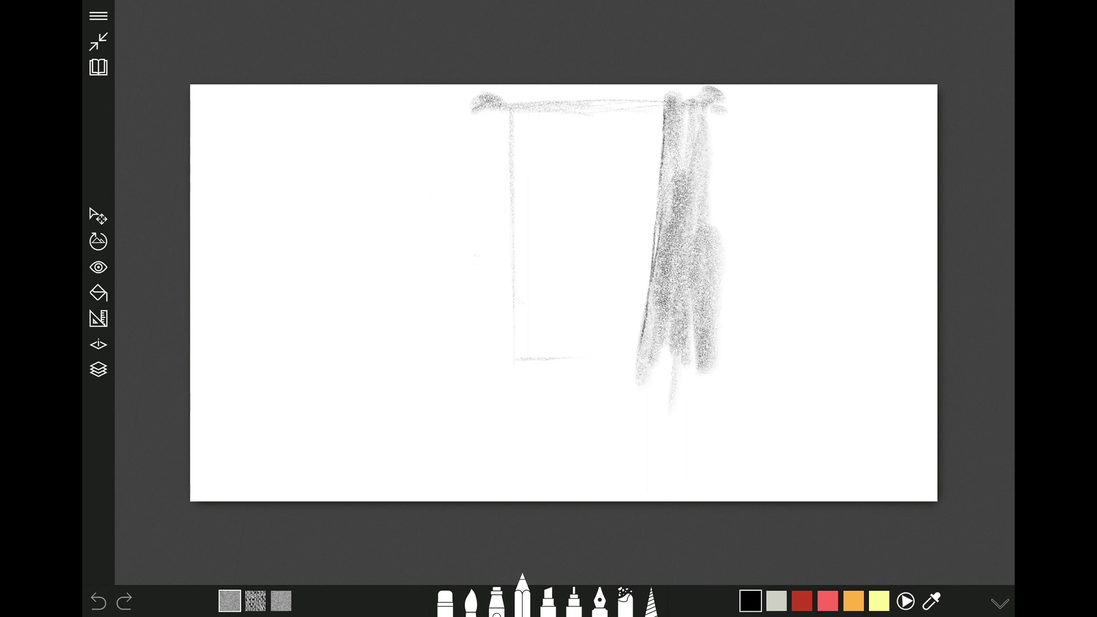
left_click_drag(514, 110, 520, 371)
Step: Switch the pencil colour to black and ink the rod and the left frame edge
left_click(801, 601)
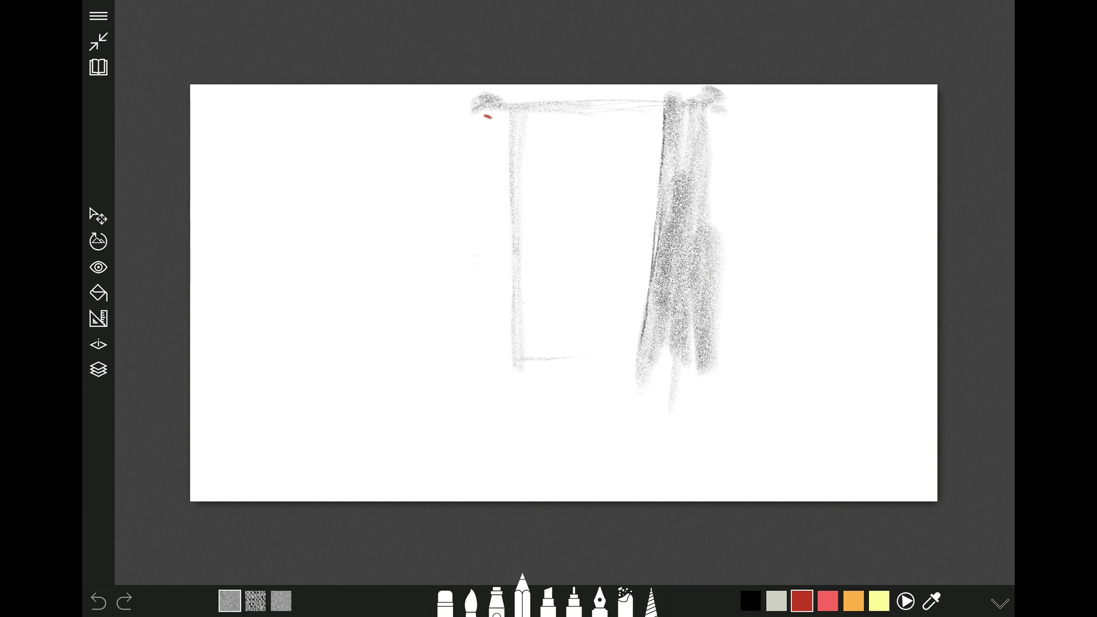
left_click(906, 601)
left_click_drag(536, 90, 517, 121)
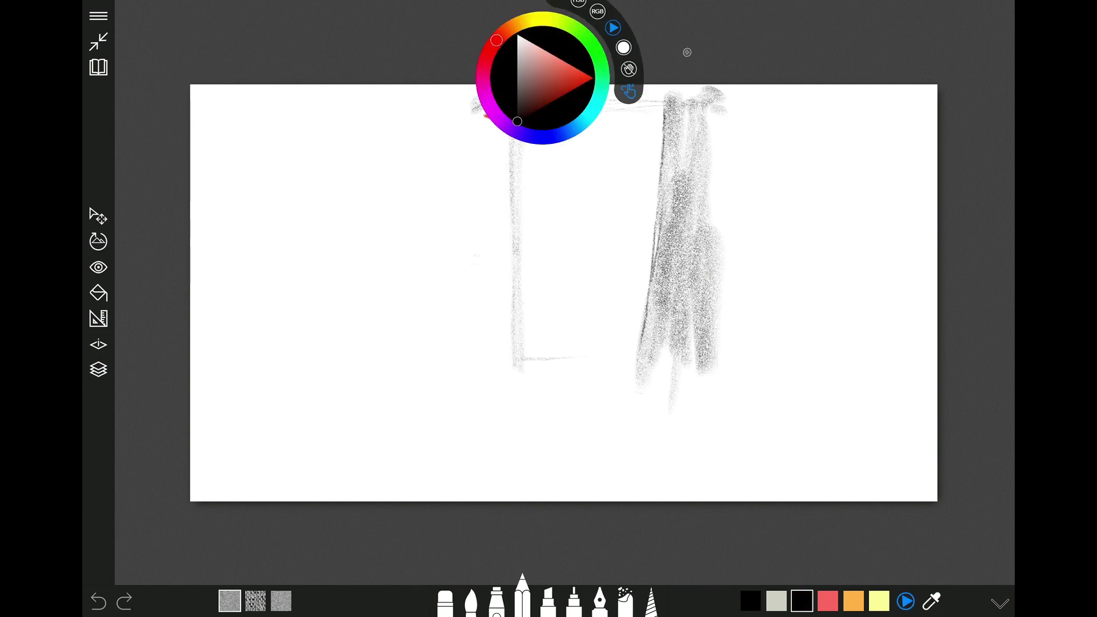
left_click(499, 142)
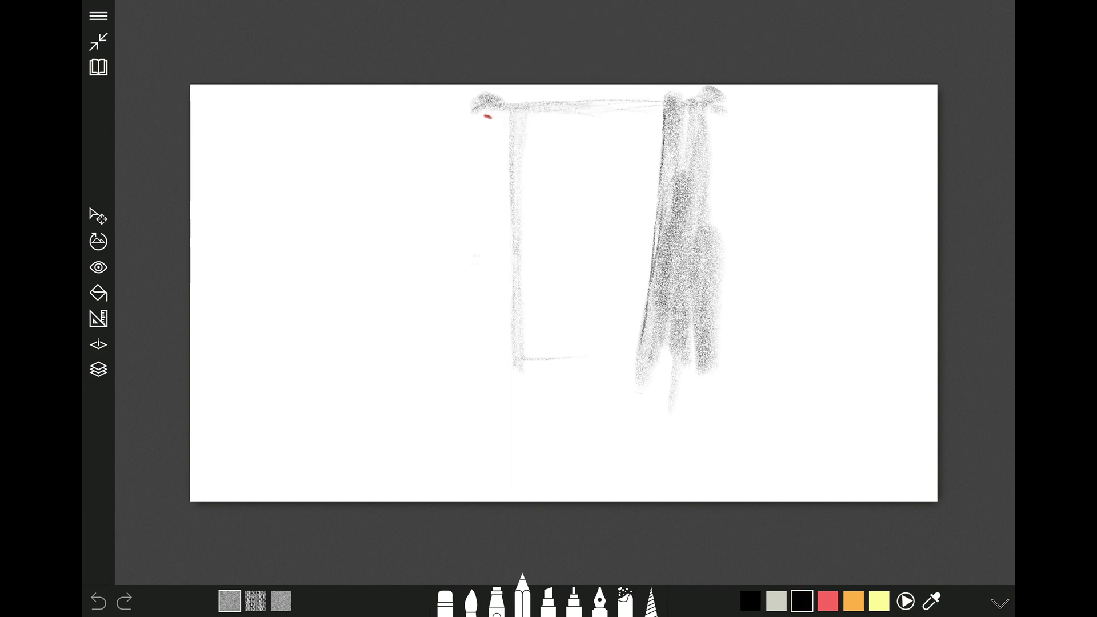
mouse_move(489, 117)
left_mouse_down()
mouse_move(476, 127)
mouse_move(665, 112)
mouse_move(731, 121)
left_mouse_up()
left_click_drag(522, 118, 520, 374)
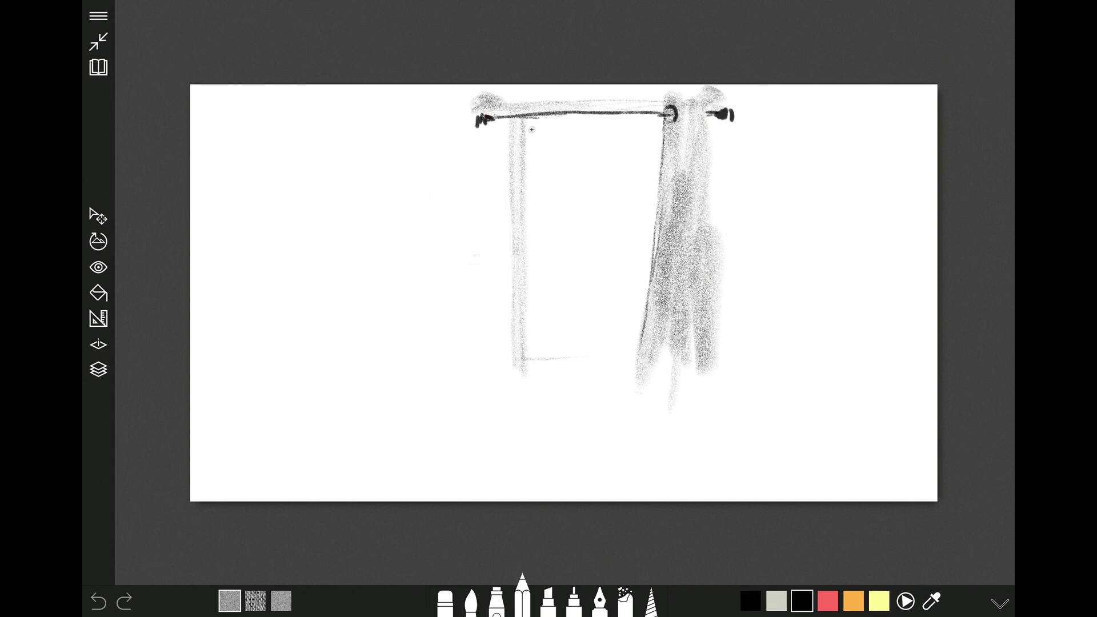
Step: Draw the left curtain as a shaded V-shaped swag gathered by a tie
left_click_drag(525, 133, 582, 278)
left_click_drag(534, 131, 589, 249)
left_click_drag(540, 186, 583, 265)
mouse_move(606, 203)
left_mouse_down()
mouse_move(599, 268)
mouse_move(644, 132)
mouse_move(597, 238)
mouse_move(604, 265)
left_mouse_up()
mouse_move(596, 278)
left_mouse_down()
mouse_move(609, 268)
mouse_move(596, 294)
left_mouse_up()
left_click_drag(504, 137, 548, 242)
left_click_drag(526, 193, 576, 265)
mouse_move(654, 142)
left_mouse_down()
mouse_move(598, 262)
mouse_move(614, 240)
left_mouse_up()
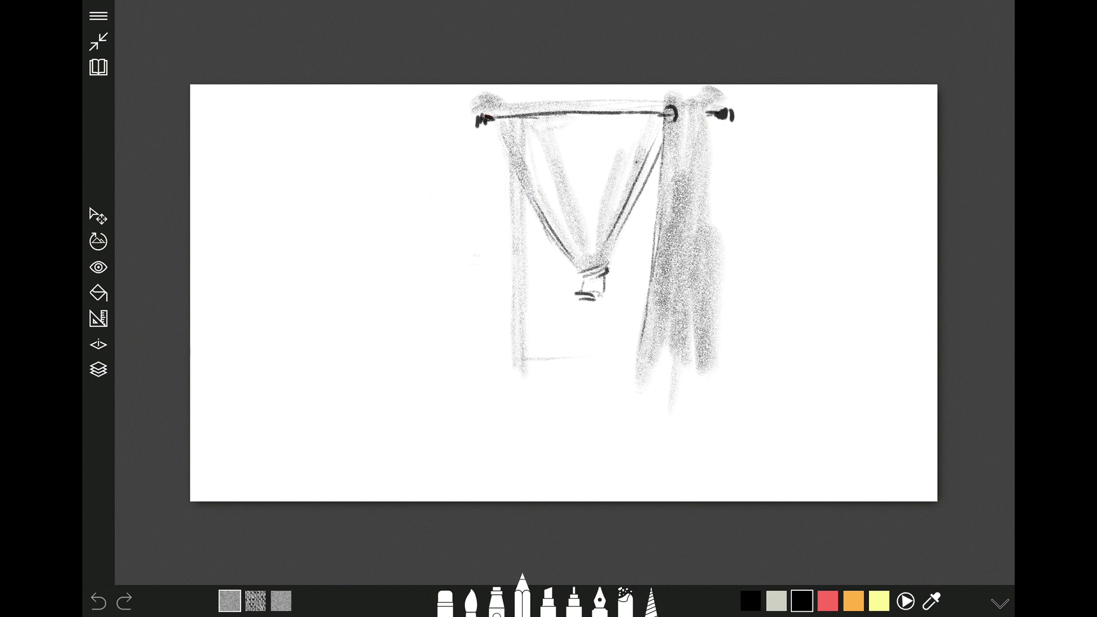
mouse_move(571, 206)
left_mouse_down()
mouse_move(585, 254)
mouse_move(606, 266)
left_mouse_up()
Step: Add long dark fold lines and shading to the right curtain
mouse_move(688, 103)
left_mouse_down()
mouse_move(679, 408)
mouse_move(697, 140)
mouse_move(697, 389)
left_mouse_up()
left_click_drag(688, 279, 681, 380)
mouse_move(702, 89)
left_mouse_down()
mouse_move(685, 150)
mouse_move(704, 355)
mouse_move(685, 400)
left_mouse_up()
mouse_move(674, 117)
left_mouse_down()
mouse_move(668, 229)
mouse_move(676, 197)
mouse_move(648, 362)
left_mouse_up()
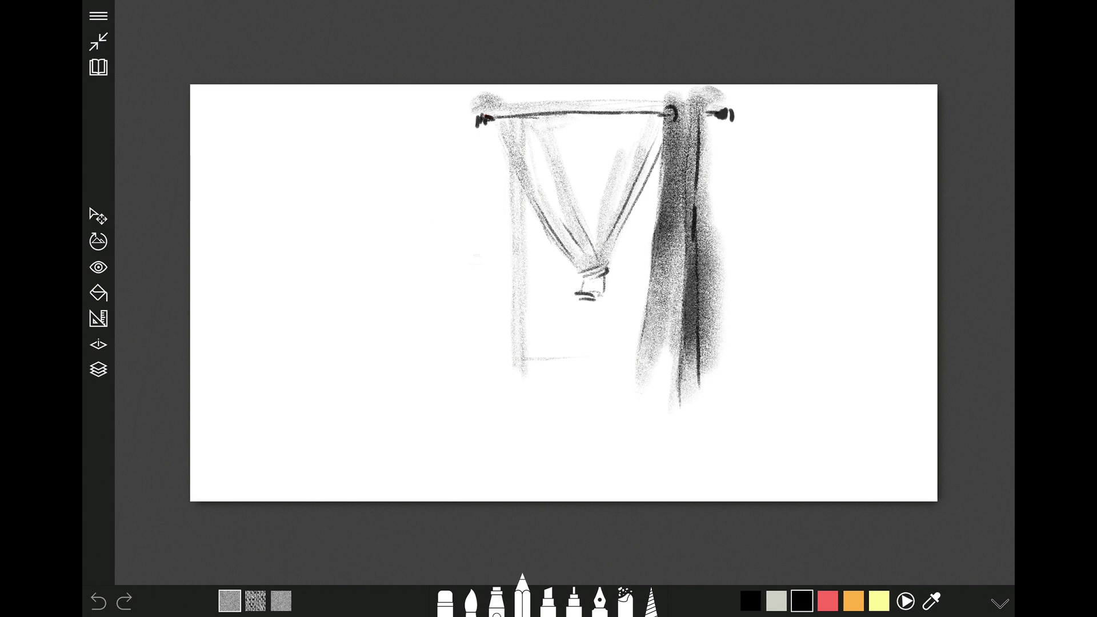
Step: Add faint strokes in the swag's inner folds and shade under the rod
left_click_drag(560, 188, 605, 257)
left_click_drag(555, 159, 585, 231)
left_click_drag(542, 111, 657, 117)
left_click_drag(560, 147, 604, 134)
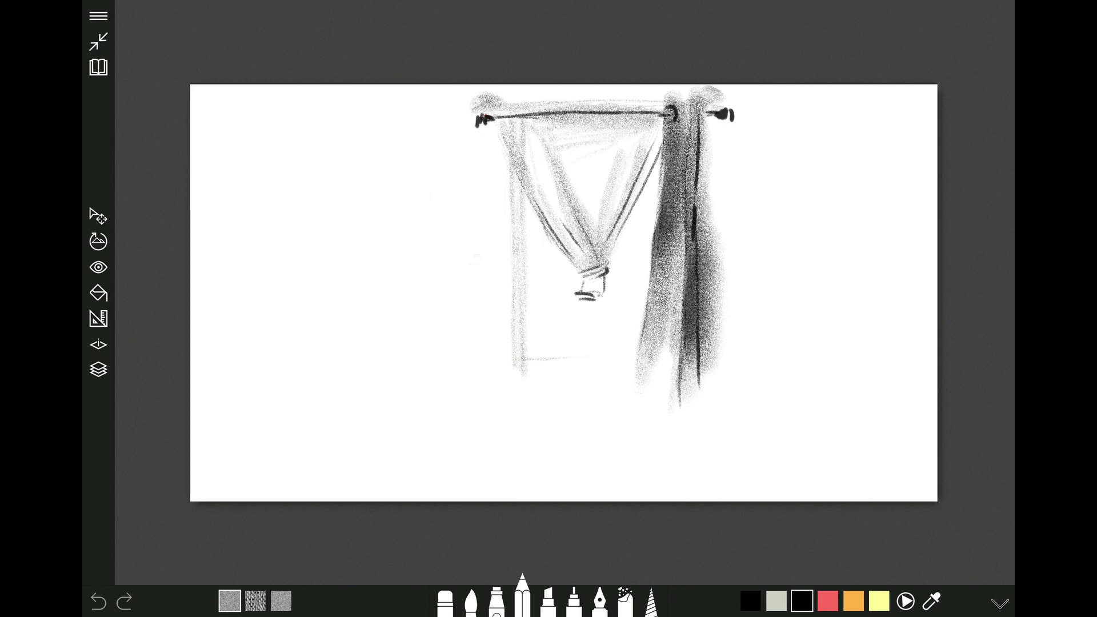
Step: Deepen the right curtain with more bold vertical fold lines
mouse_move(692, 104)
left_mouse_down()
mouse_move(710, 101)
mouse_move(725, 394)
left_mouse_up()
left_click_drag(709, 197, 707, 385)
mouse_move(694, 135)
left_mouse_down()
mouse_move(679, 406)
mouse_move(697, 363)
left_mouse_up()
left_click_drag(686, 407, 701, 384)
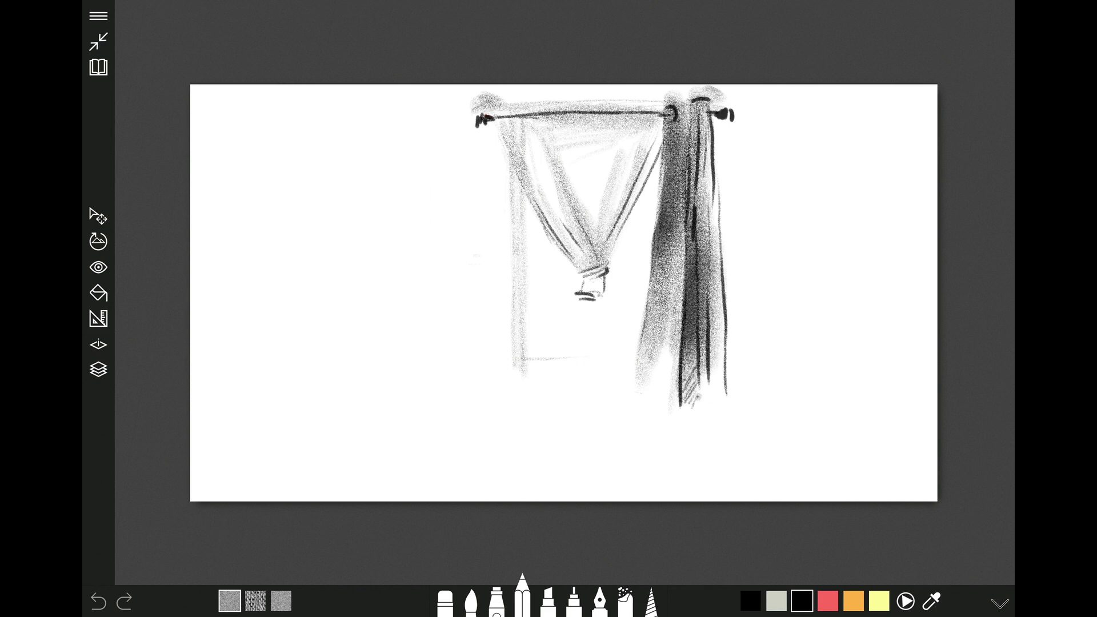
left_click_drag(705, 149, 720, 245)
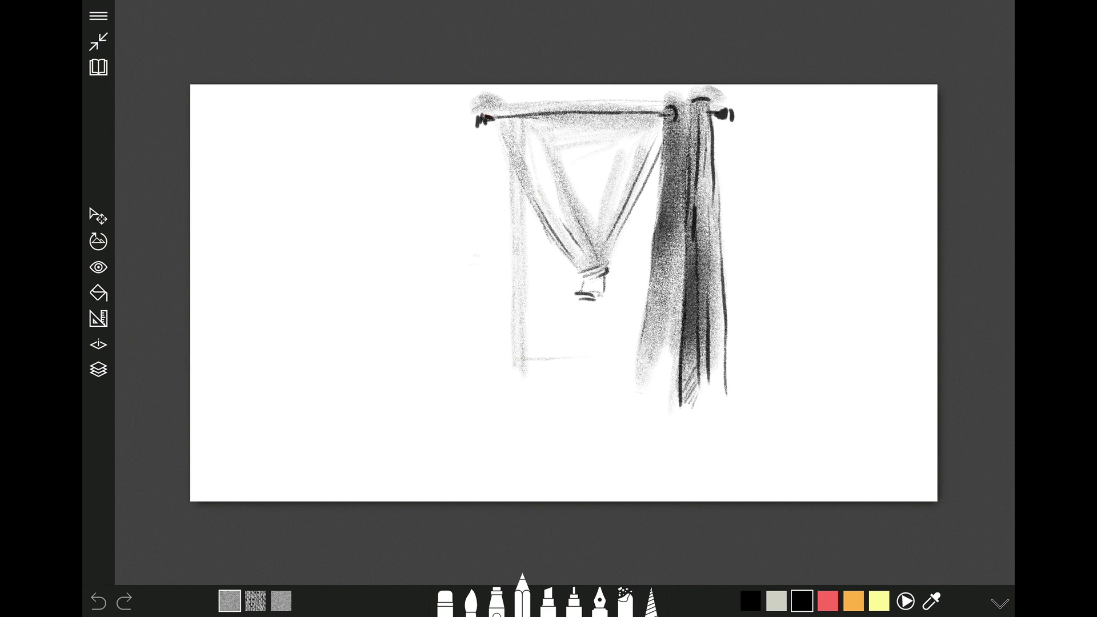
Step: Draw the horizontal sill line and begin shading a block left of the window
left_click_drag(535, 276, 650, 268)
left_click_drag(522, 272, 578, 267)
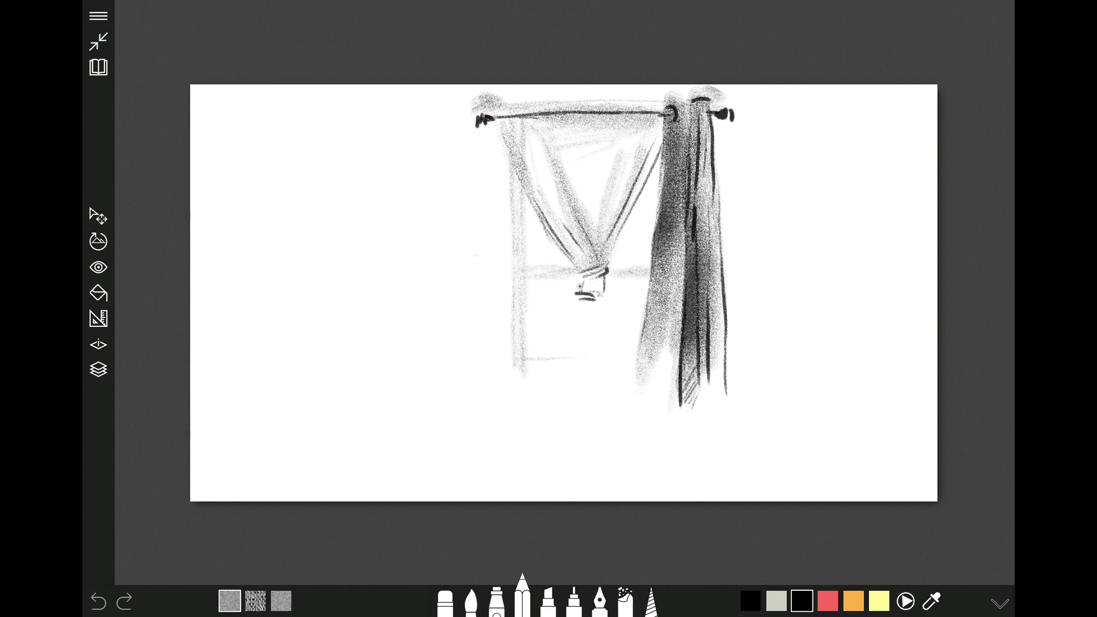
mouse_move(449, 296)
left_mouse_down()
mouse_move(549, 308)
mouse_move(424, 348)
mouse_move(520, 288)
left_mouse_up()
Step: Build up the grey shaded block left of the window
left_click_drag(452, 343, 545, 300)
left_click_drag(431, 363, 554, 340)
left_click_drag(552, 283, 556, 360)
left_click_drag(454, 363, 559, 351)
Step: Draw the tassel below the curtain knot, undoing and redrawing the first stroke
mouse_move(594, 308)
left_mouse_down()
mouse_move(583, 333)
mouse_move(585, 324)
left_mouse_up()
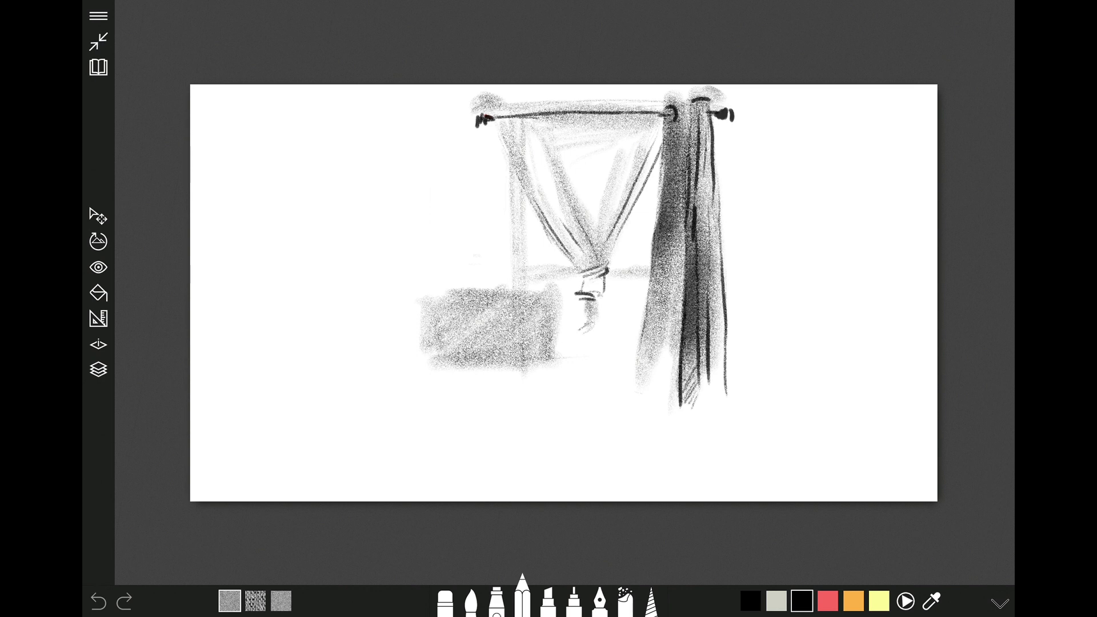
key("ctrl+z")
key("ctrl+z")
key("ctrl+z")
left_click_drag(588, 313, 579, 334)
mouse_move(587, 320)
left_mouse_down()
mouse_move(594, 330)
mouse_move(565, 347)
mouse_move(595, 355)
mouse_move(596, 342)
mouse_move(571, 339)
left_mouse_up()
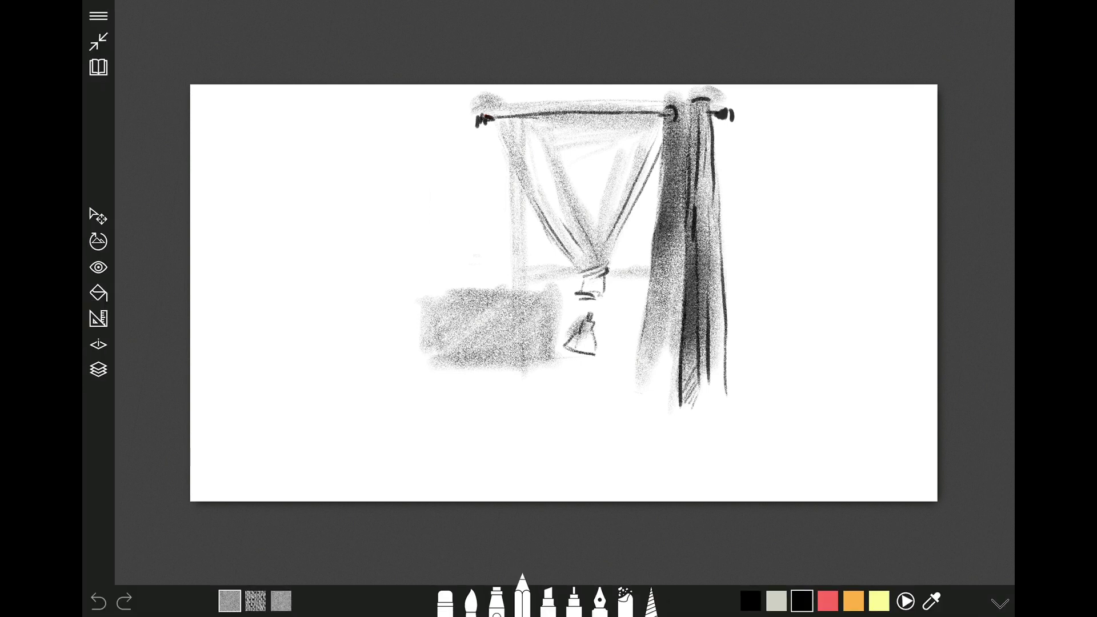
Step: Erase to crisp the block's right edge and remove smudges around the rod ends
left_click(445, 600)
left_click(570, 322)
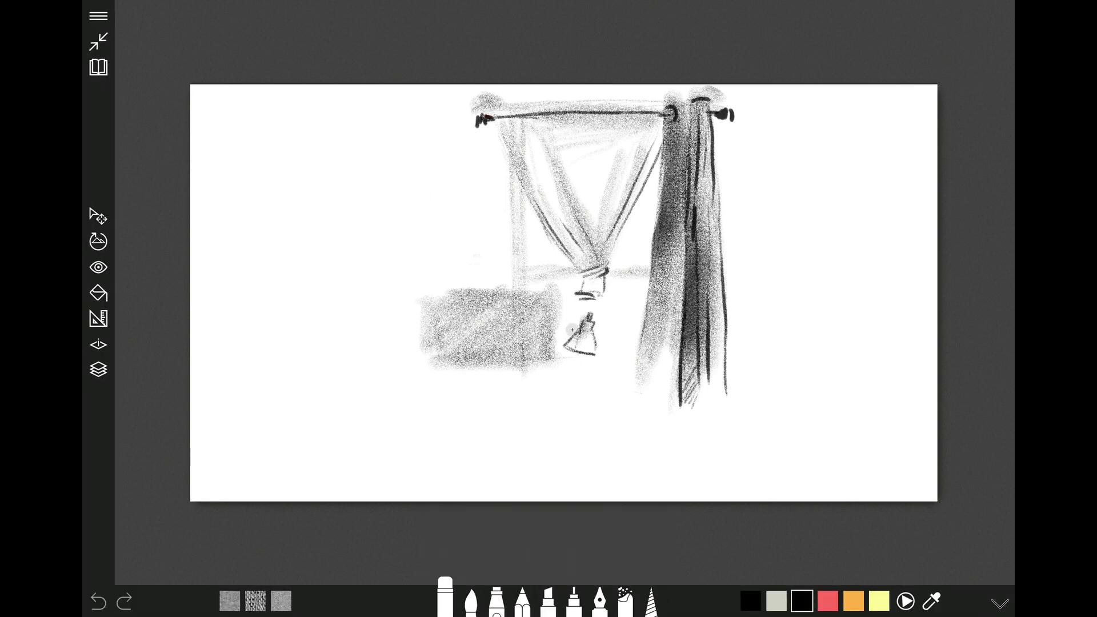
left_click_drag(555, 289, 553, 363)
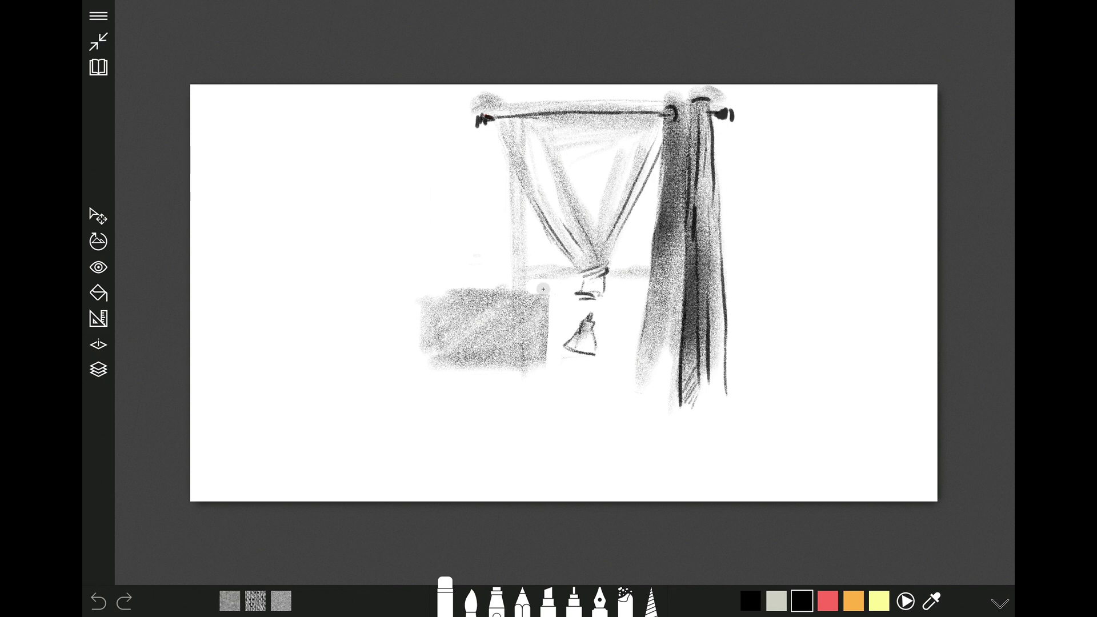
left_click_drag(473, 101, 511, 106)
mouse_move(725, 86)
left_mouse_down()
mouse_move(690, 100)
mouse_move(718, 106)
left_mouse_up()
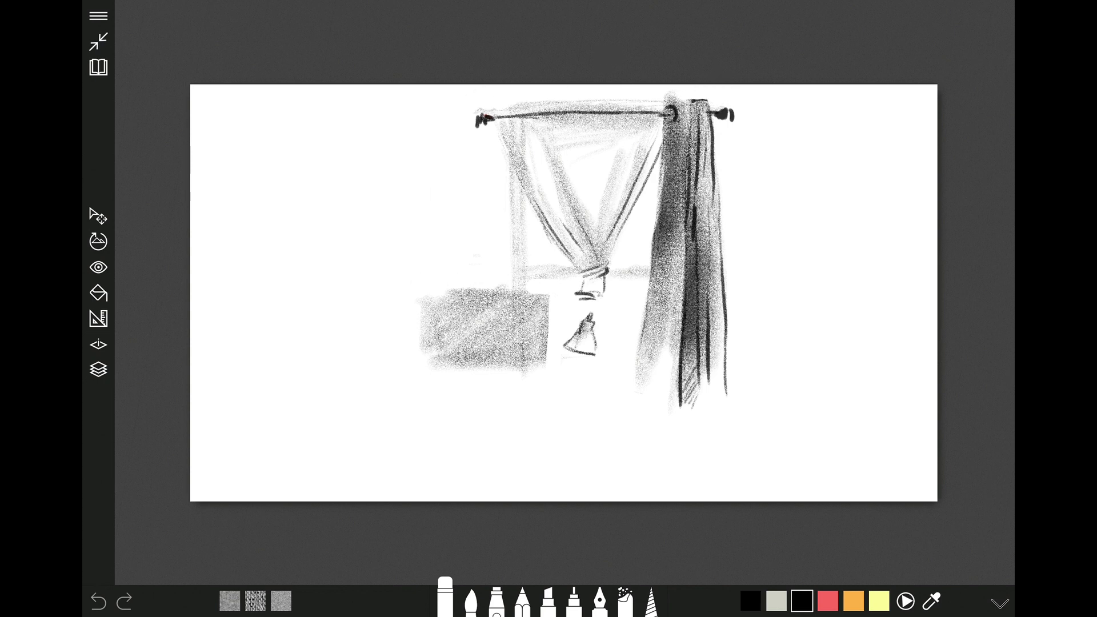
left_click(522, 599)
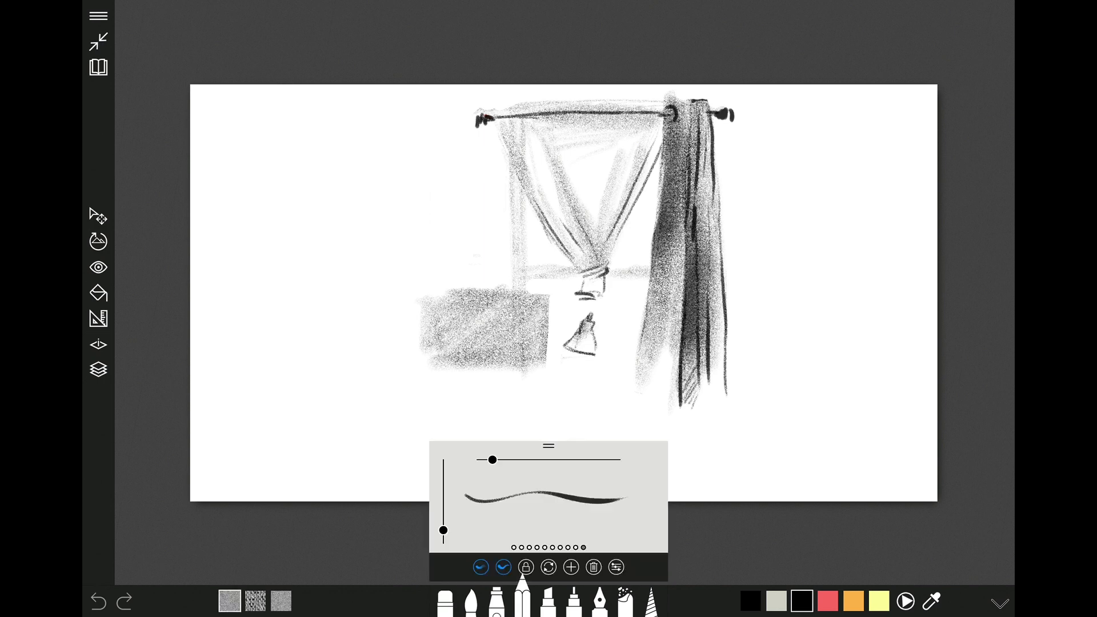
Step: Draw flat-pencil practice strokes at the canvas left and label them 'Flat'
left_click_drag(231, 118, 240, 466)
left_click_drag(259, 113, 280, 457)
left_click_drag(261, 115, 255, 473)
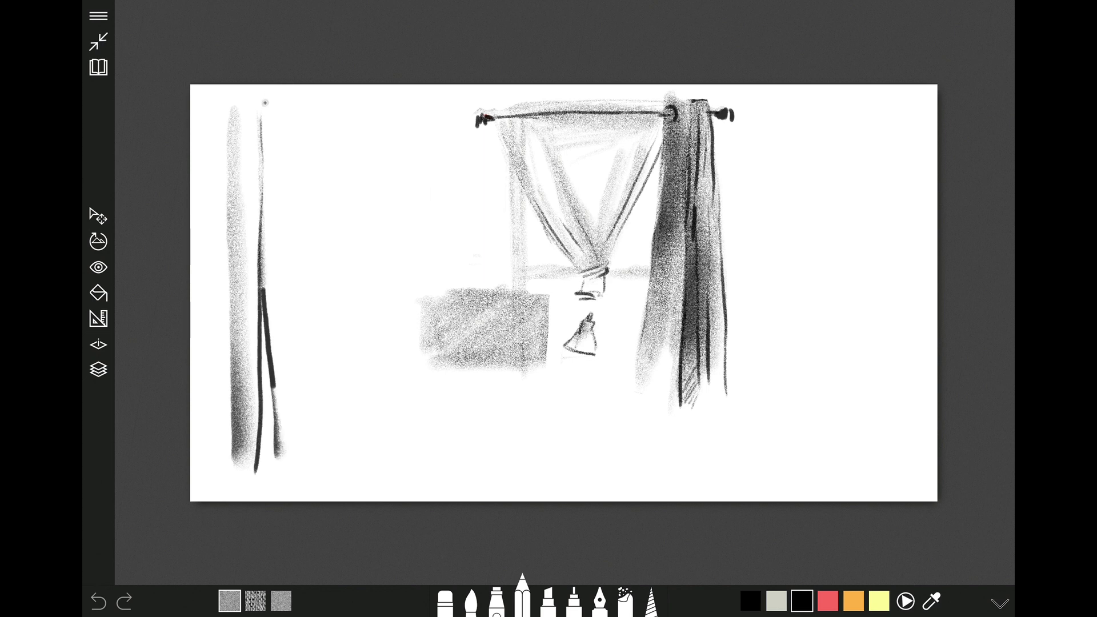
left_click_drag(261, 108, 288, 110)
left_click_drag(292, 98, 298, 477)
left_click_drag(300, 135, 319, 194)
mouse_move(318, 155)
left_mouse_down()
mouse_move(363, 181)
mouse_move(325, 160)
mouse_move(360, 181)
mouse_move(328, 171)
mouse_move(309, 232)
left_mouse_up()
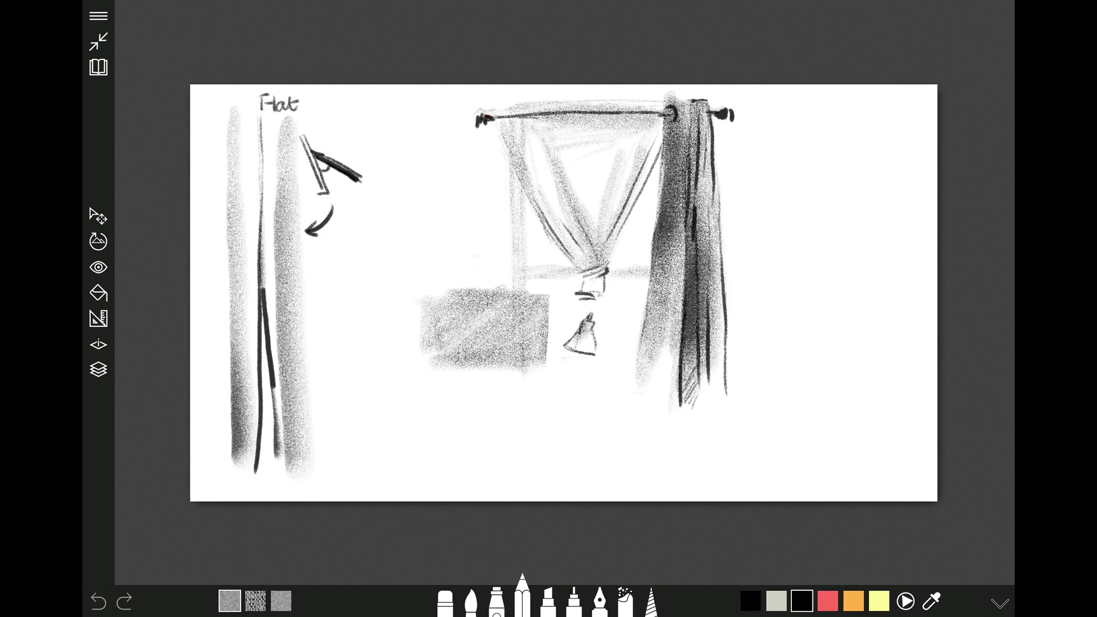
Step: Add a small note, hatching and zigzag shading, then darken the small lamp shade
mouse_move(209, 114)
left_mouse_down()
mouse_move(250, 114)
mouse_move(225, 113)
mouse_move(252, 150)
left_mouse_up()
mouse_move(316, 258)
left_mouse_down()
mouse_move(318, 304)
mouse_move(338, 300)
left_mouse_up()
left_click_drag(342, 264, 353, 294)
left_click_drag(321, 357, 384, 345)
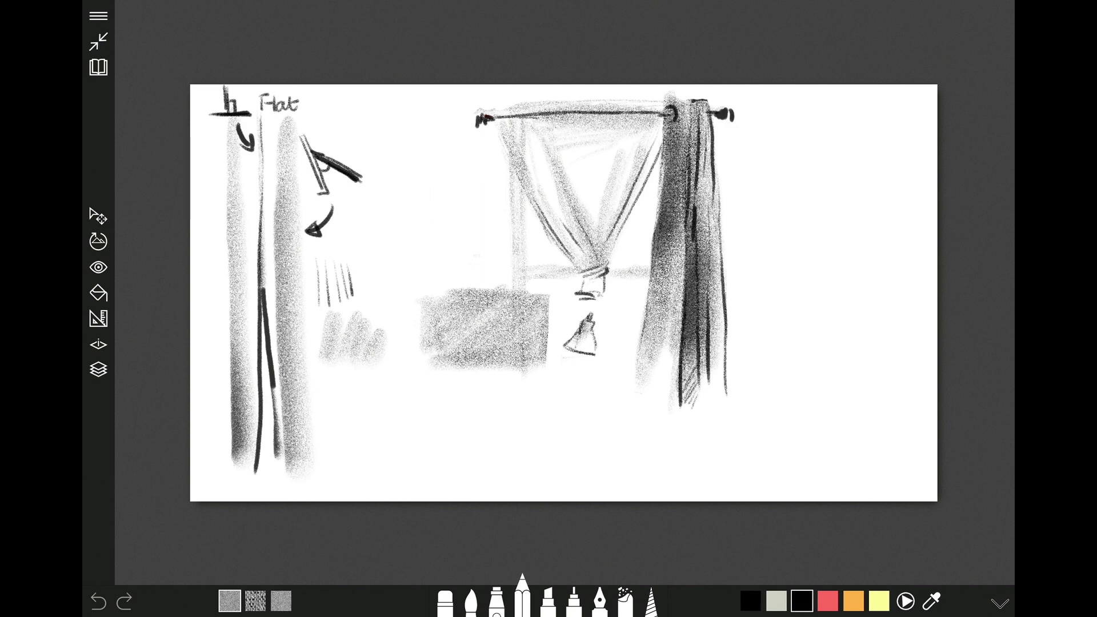
mouse_move(588, 334)
left_mouse_down()
mouse_move(569, 350)
mouse_move(604, 348)
mouse_move(597, 354)
left_mouse_up()
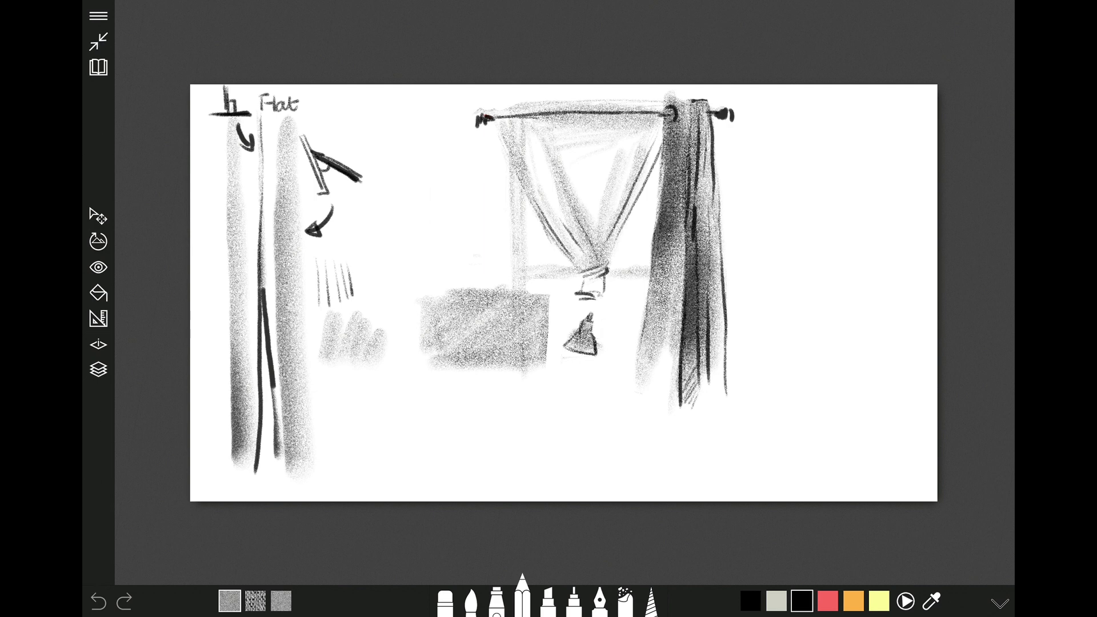
left_click(522, 599)
Step: Lower the pencil's tip opacity to 12.07 and inspect the Angle options in Brush Settings
left_click_drag(443, 491, 443, 533)
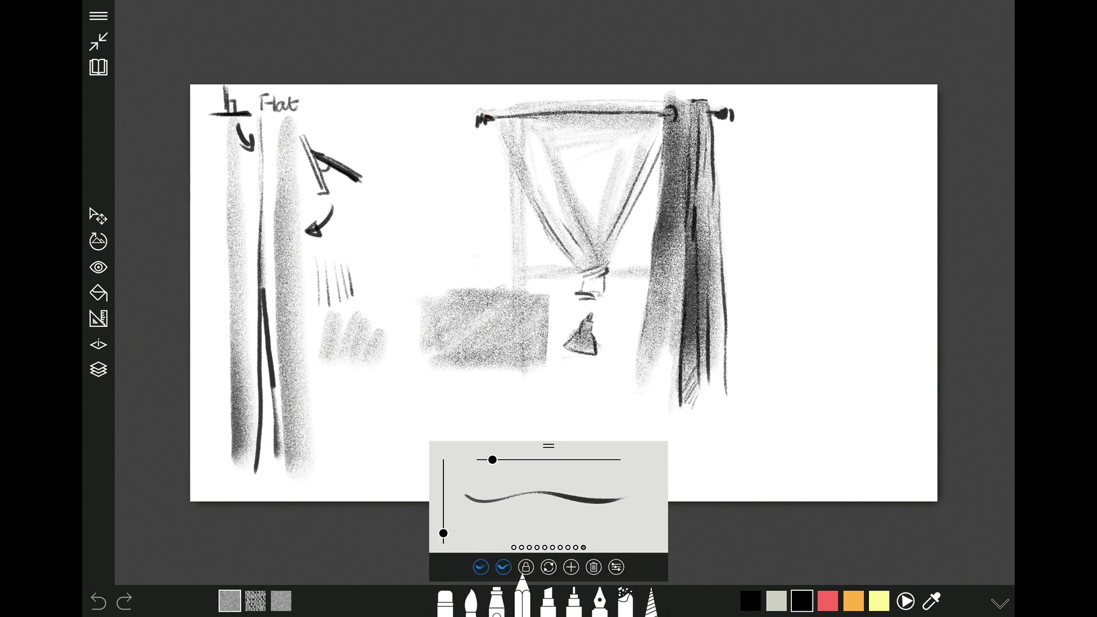
left_click(615, 566)
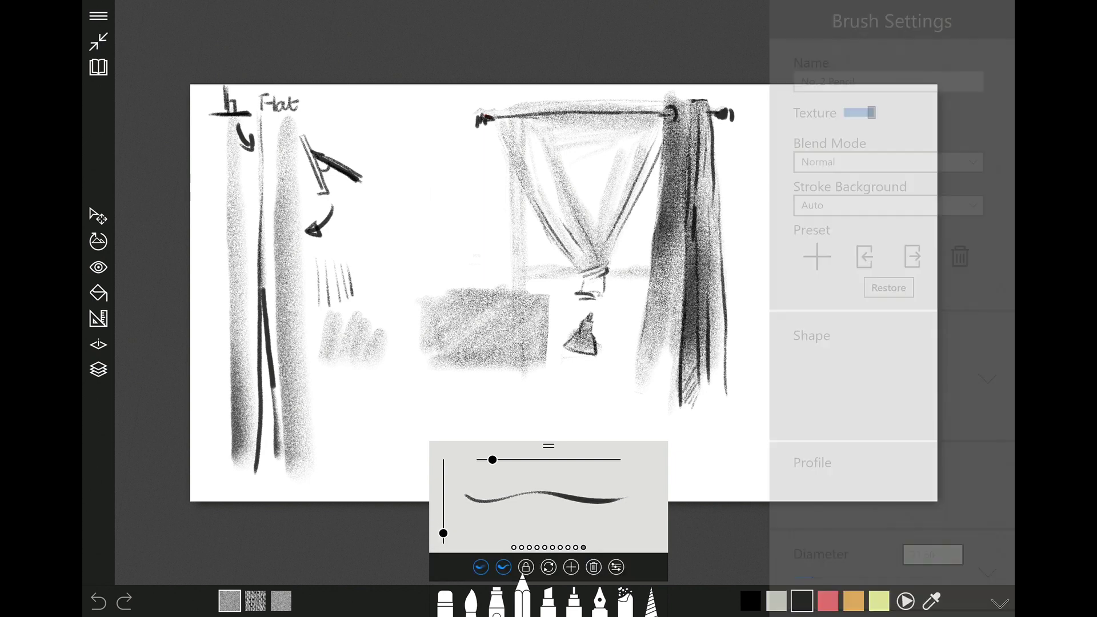
left_click(616, 566)
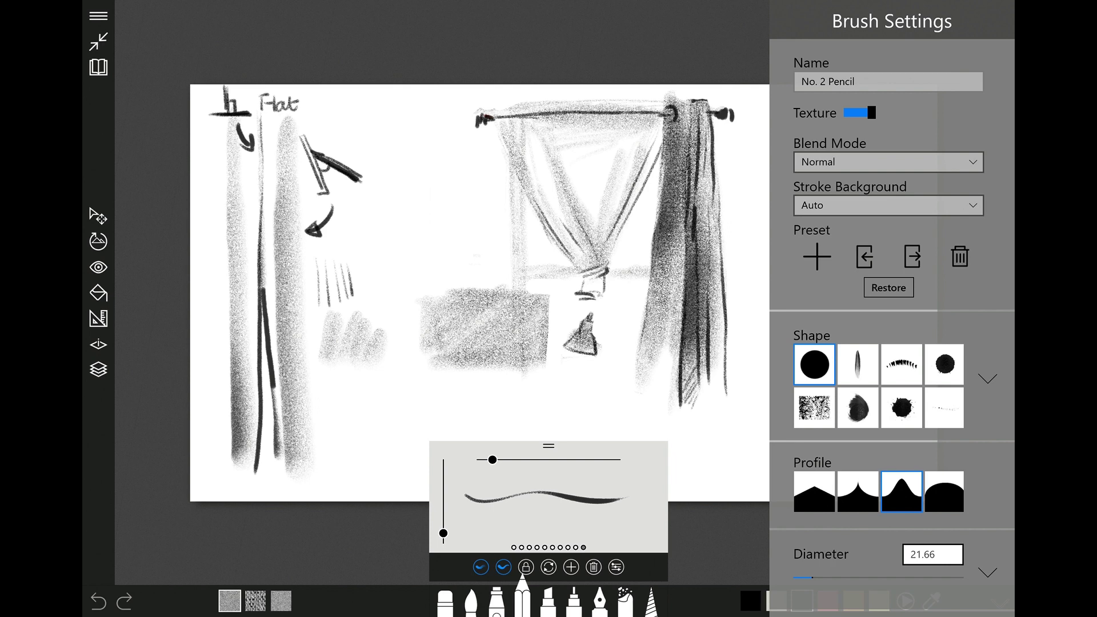
scroll(891, 308, "down", 5)
scroll(891, 309, "down", 5)
scroll(892, 309, "down", 5)
scroll(891, 309, "up", 5)
left_click(987, 322)
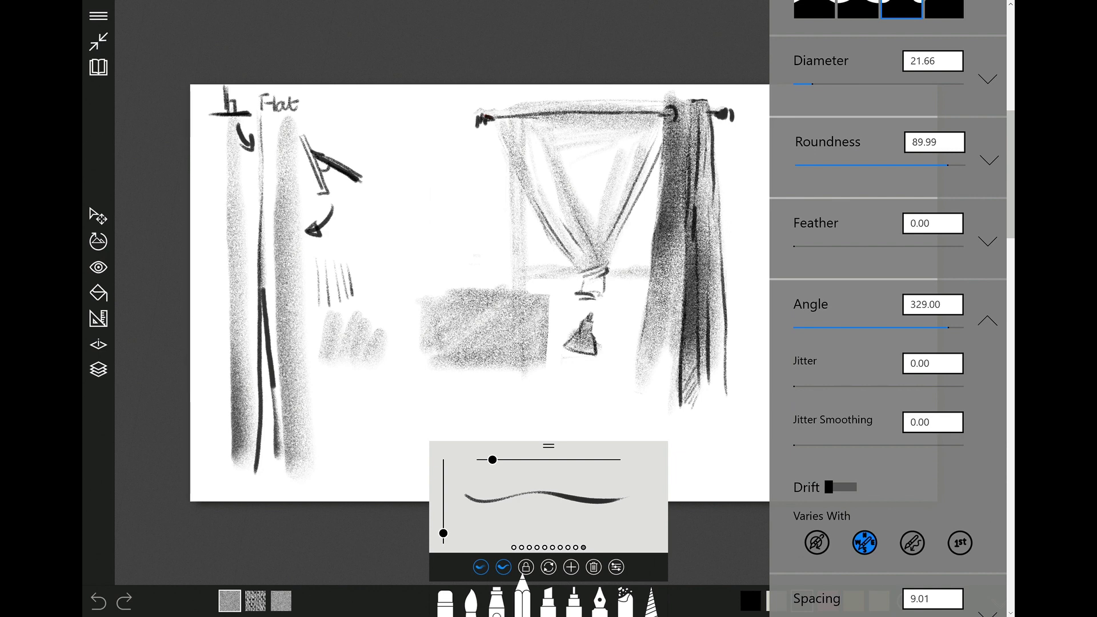
left_click(987, 320)
left_click(680, 504)
Step: Draw a test zigzag right of the curtain, then erase it
mouse_move(823, 299)
left_mouse_down()
mouse_move(814, 400)
mouse_move(901, 420)
left_mouse_up()
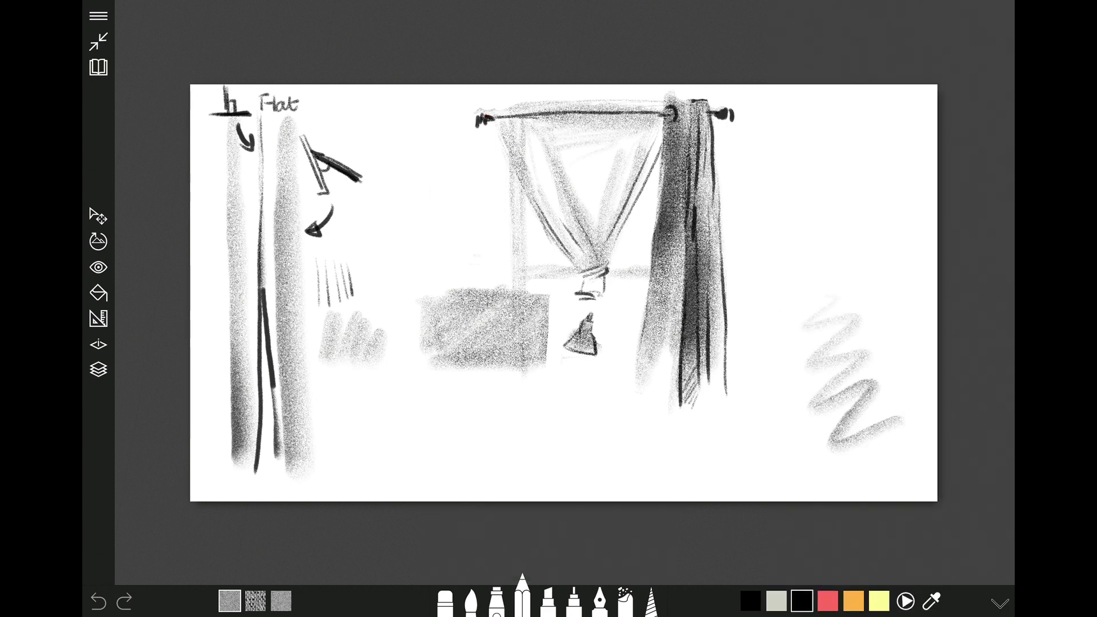
mouse_move(857, 317)
left_mouse_down()
mouse_move(811, 326)
mouse_move(811, 366)
mouse_move(901, 420)
left_mouse_up()
left_click_drag(829, 432, 841, 450)
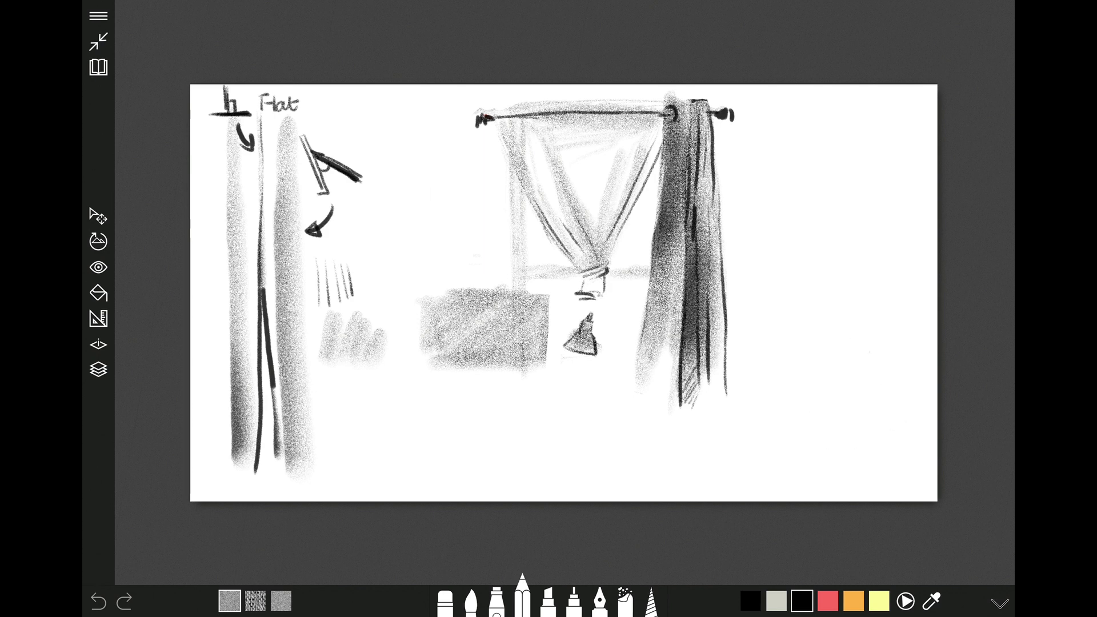
Step: Darken the grey box with horizontal strokes and brush grey shading across the floor
mouse_move(530, 340)
left_mouse_down()
mouse_move(536, 291)
mouse_move(545, 343)
left_mouse_up()
left_click_drag(426, 340, 523, 337)
left_click_drag(425, 360, 537, 363)
mouse_move(425, 311)
left_mouse_down()
mouse_move(534, 308)
mouse_move(540, 325)
left_mouse_up()
left_click_drag(514, 289, 543, 348)
mouse_move(548, 295)
left_mouse_down()
mouse_move(523, 351)
mouse_move(475, 314)
mouse_move(526, 291)
left_mouse_up()
mouse_move(426, 289)
left_mouse_down()
mouse_move(451, 349)
mouse_move(532, 394)
left_mouse_up()
left_click_drag(428, 380, 551, 394)
mouse_move(403, 427)
left_mouse_down()
mouse_move(702, 412)
mouse_move(366, 454)
left_mouse_up()
left_click_drag(714, 445, 623, 494)
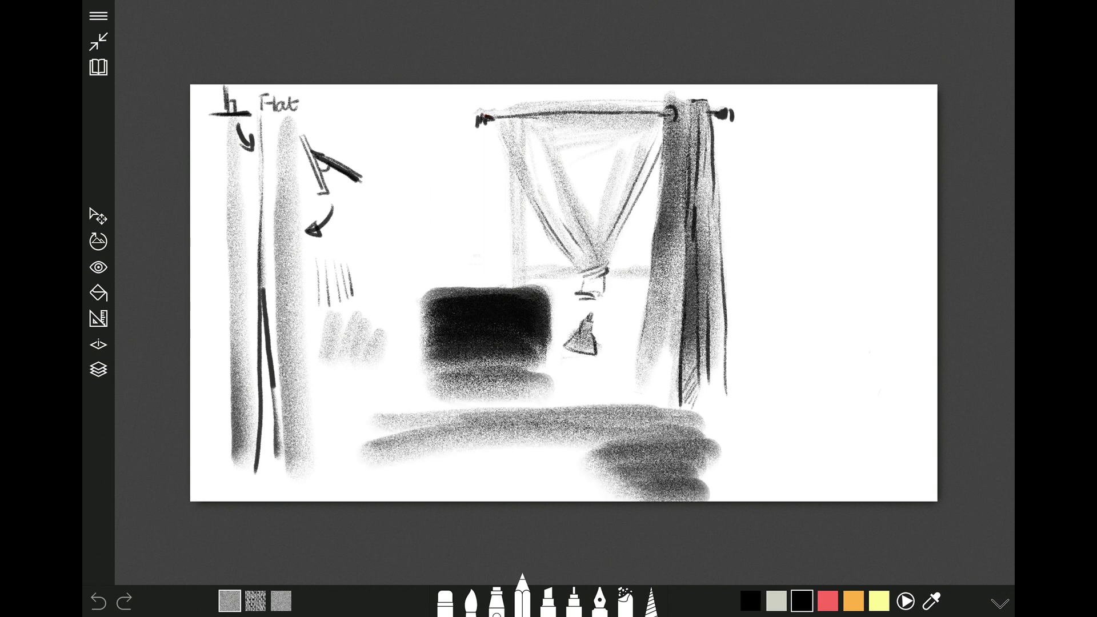
Step: Outline the monitor's edges and sketch a stand beneath it
left_click_drag(422, 295, 423, 359)
mouse_move(423, 287)
left_mouse_down()
mouse_move(543, 285)
mouse_move(546, 356)
left_mouse_up()
left_click_drag(426, 366, 545, 356)
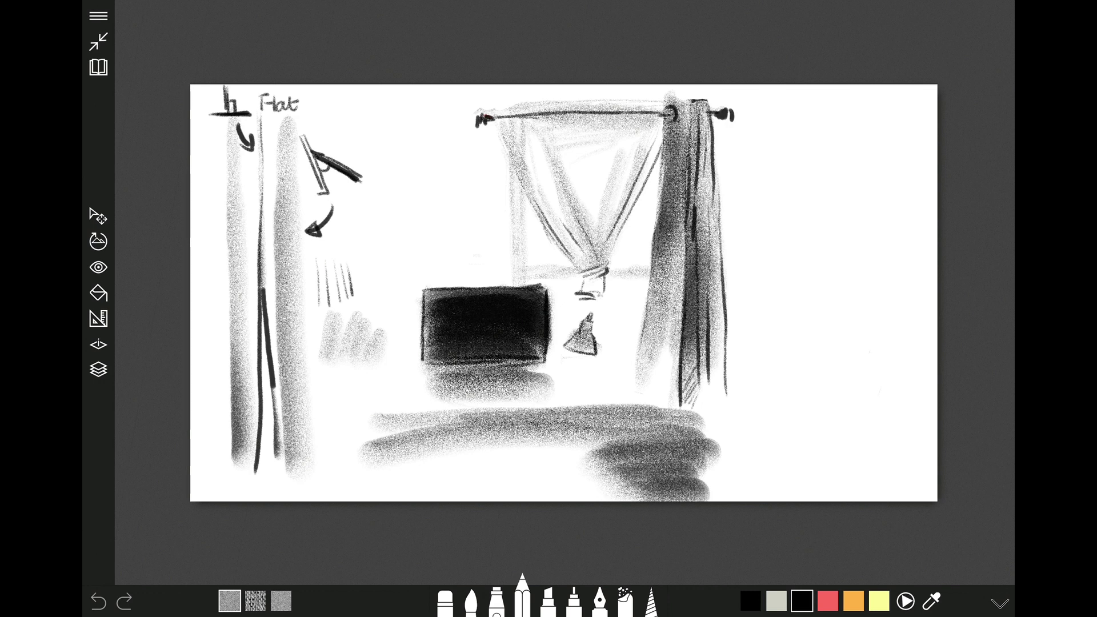
mouse_move(435, 370)
left_mouse_down()
mouse_move(543, 370)
mouse_move(545, 388)
mouse_move(505, 375)
mouse_move(585, 355)
mouse_move(589, 344)
left_mouse_up()
Step: Reshape the triangle into a darker lamp and draw the desk's back and right edges
mouse_move(567, 350)
left_mouse_down()
mouse_move(594, 347)
mouse_move(565, 348)
mouse_move(592, 351)
mouse_move(578, 379)
mouse_move(594, 385)
mouse_move(543, 378)
mouse_move(634, 379)
left_mouse_up()
left_click_drag(427, 384, 345, 385)
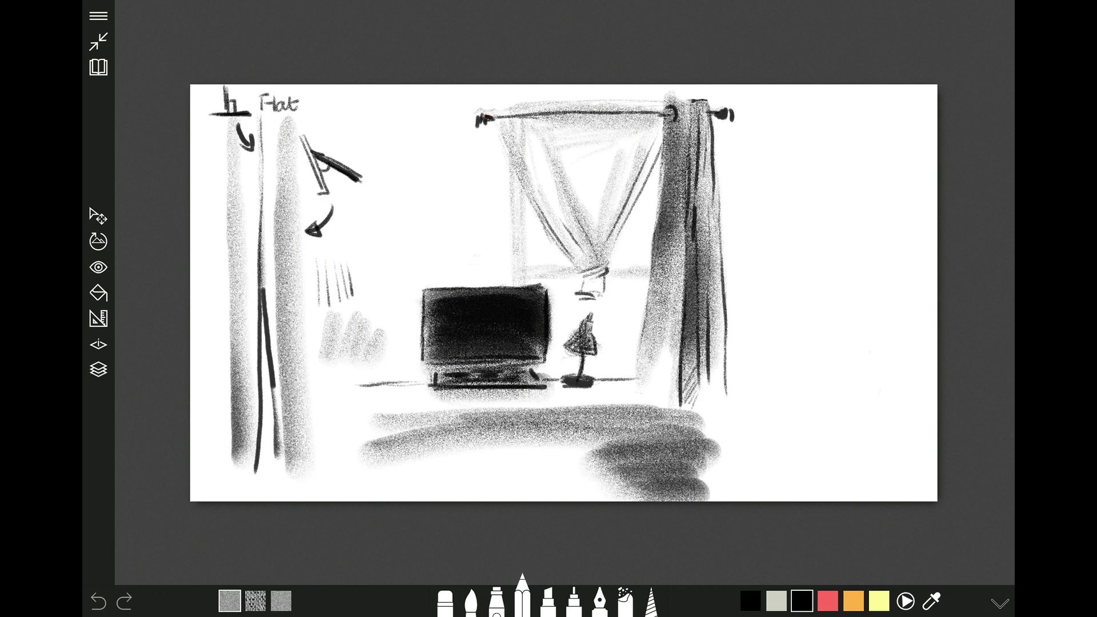
mouse_move(646, 388)
left_mouse_down()
mouse_move(674, 405)
mouse_move(677, 460)
mouse_move(688, 415)
left_mouse_up()
mouse_move(635, 374)
left_mouse_down()
mouse_move(703, 410)
mouse_move(678, 396)
mouse_move(705, 474)
left_mouse_up()
Step: Add a leg at the desk's right corner and erase the shading beside it
left_click_drag(701, 407, 704, 498)
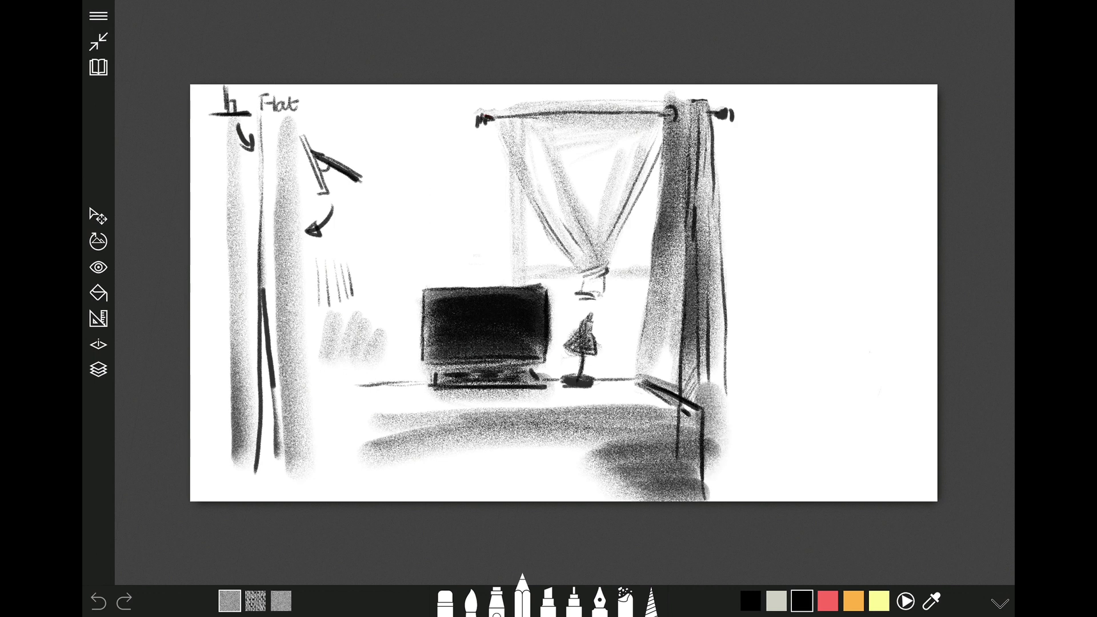
mouse_move(718, 406)
left_mouse_down()
mouse_move(711, 473)
mouse_move(708, 463)
left_mouse_up()
left_click_drag(714, 379, 700, 391)
Step: Change the pencil's stroke angle in Brush Settings and test it with scribbles at right
left_click(521, 600)
left_click(616, 567)
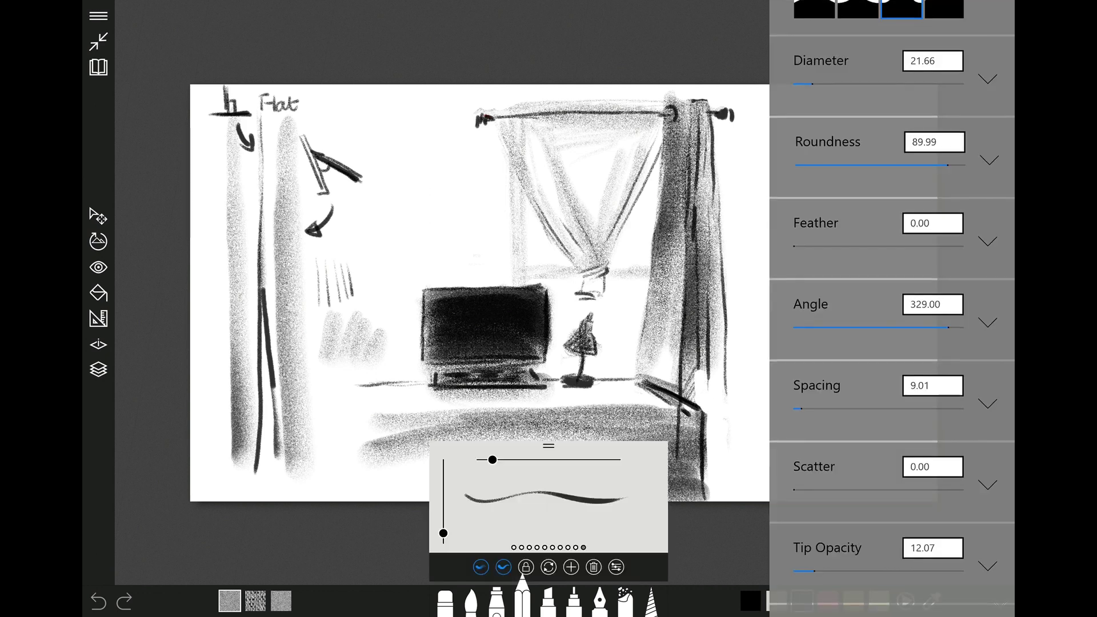
mouse_move(901, 327)
left_mouse_down()
mouse_move(841, 327)
mouse_move(869, 394)
left_mouse_up()
left_click(796, 343)
left_click_drag(828, 438, 866, 454)
mouse_move(805, 309)
left_mouse_down()
mouse_move(845, 294)
mouse_move(888, 320)
left_mouse_up()
left_click_drag(866, 368, 894, 390)
Step: Shade the lower floor, draw the desk's front edge, undo a stray stroke, and dab a test mark
left_click_drag(588, 491, 447, 485)
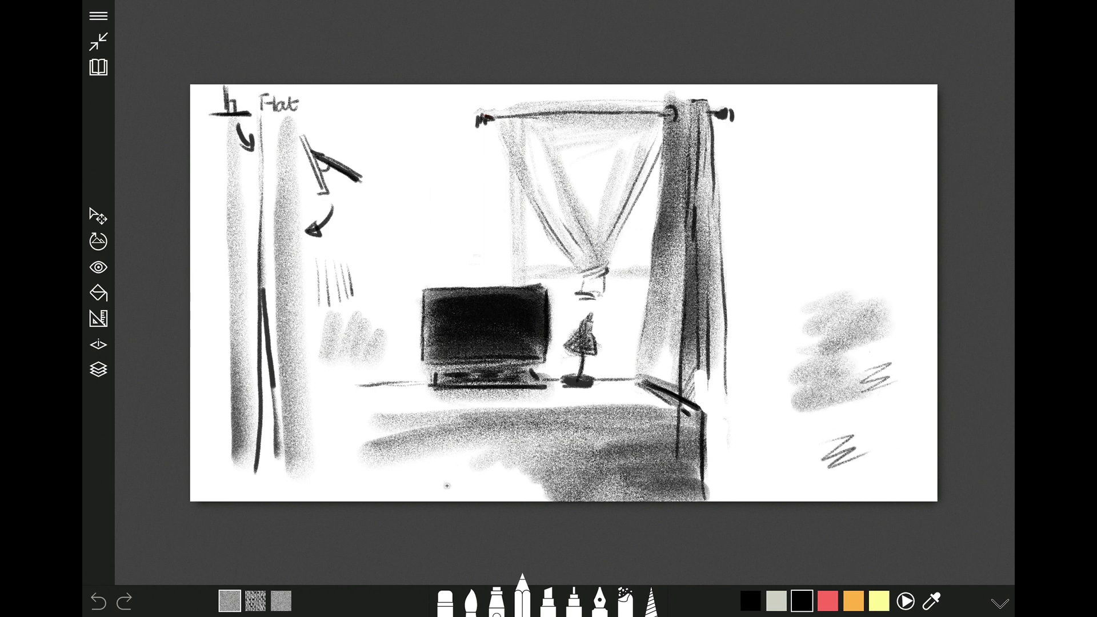
mouse_move(372, 417)
left_mouse_down()
mouse_move(682, 414)
mouse_move(334, 426)
mouse_move(550, 397)
mouse_move(629, 395)
mouse_move(697, 409)
left_mouse_up()
key("ctrl+z")
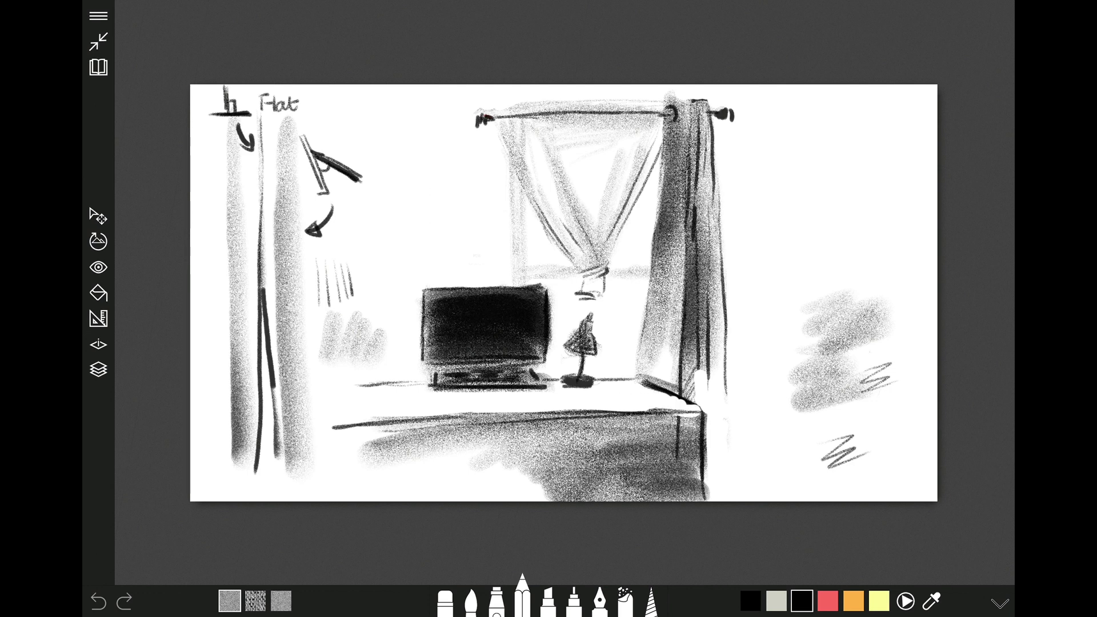
mouse_move(787, 252)
left_mouse_down()
mouse_move(795, 224)
mouse_move(785, 267)
left_mouse_up()
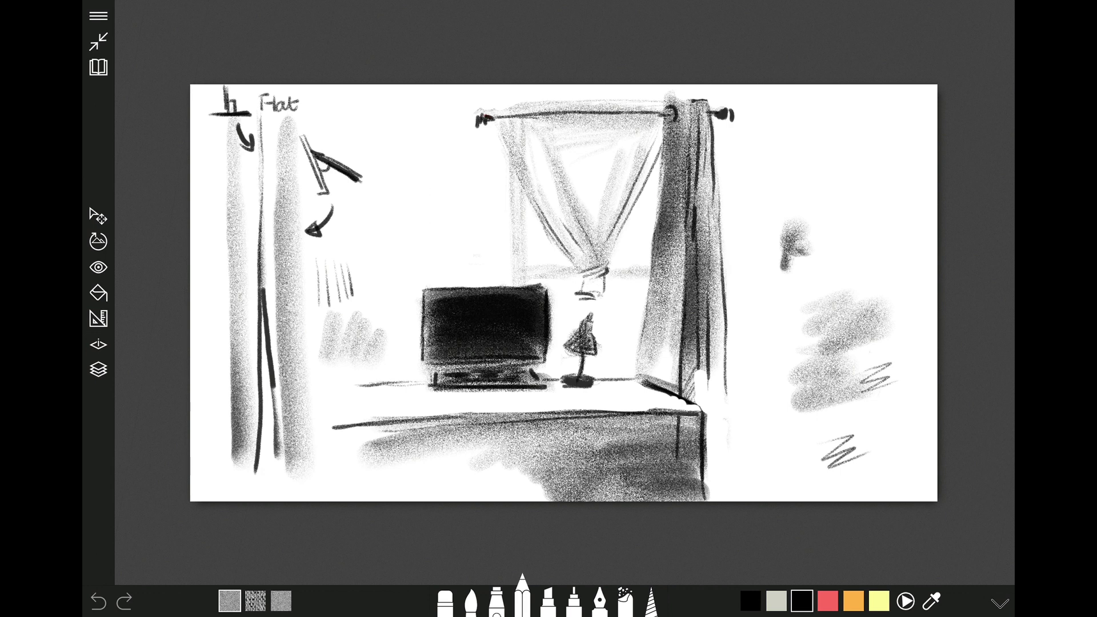
Step: Change the brush angle in Brush Settings and write test letters and a word at right
left_click(521, 599)
left_click(616, 567)
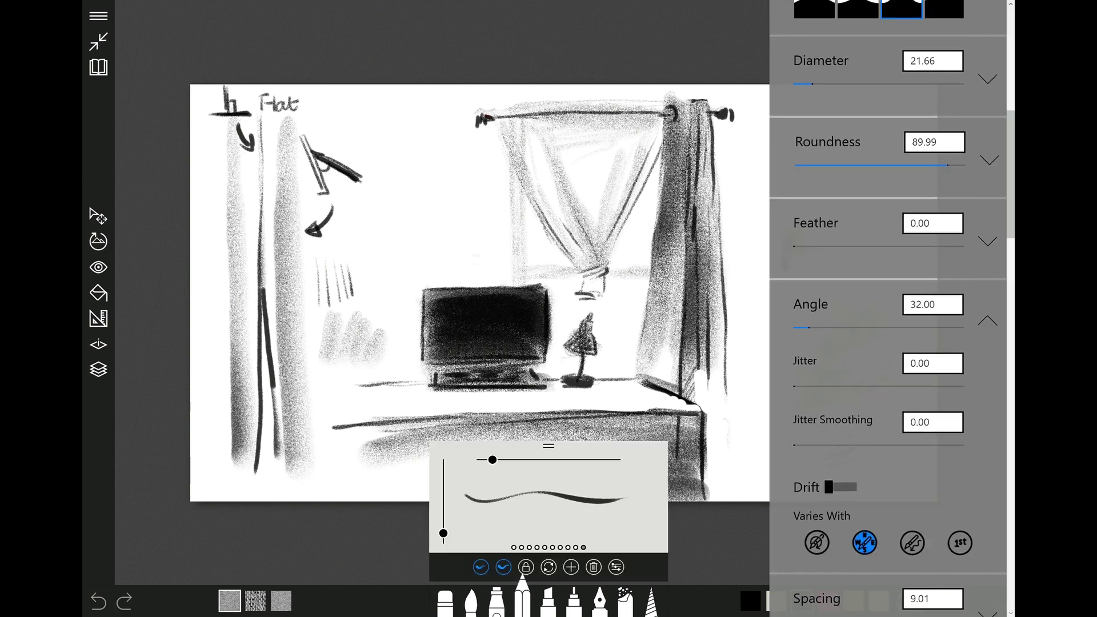
left_click_drag(800, 327, 834, 327)
mouse_move(791, 226)
left_mouse_down()
mouse_move(784, 265)
mouse_move(828, 288)
left_mouse_up()
left_click_drag(826, 220, 848, 248)
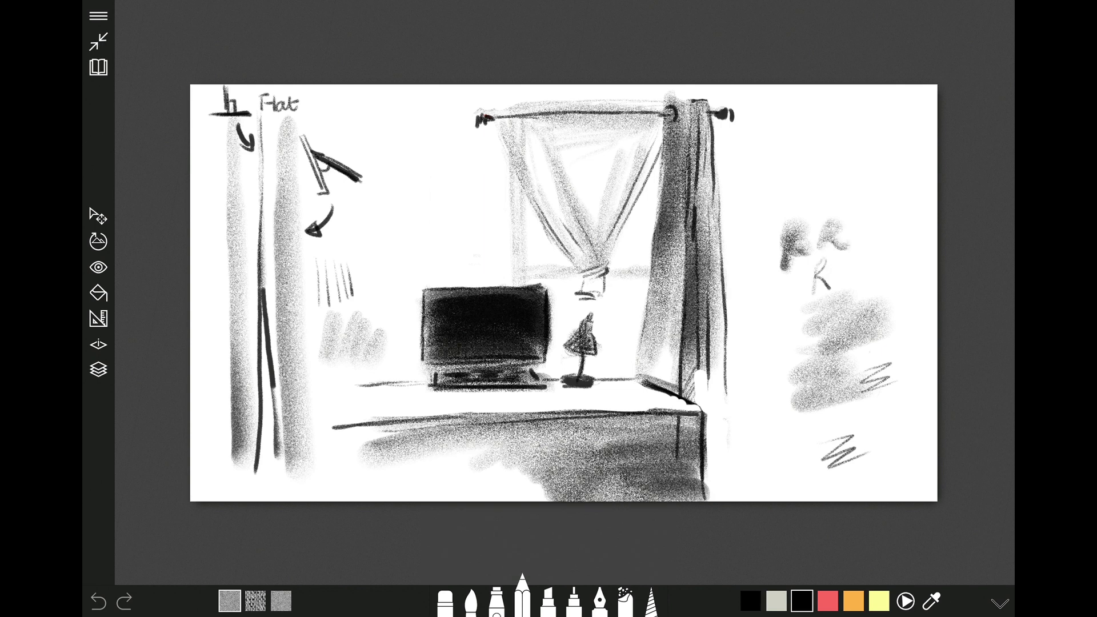
left_click_drag(829, 196, 853, 215)
left_click_drag(848, 266, 863, 291)
mouse_move(786, 311)
left_mouse_down()
mouse_move(803, 335)
mouse_move(875, 331)
mouse_move(935, 305)
left_mouse_up()
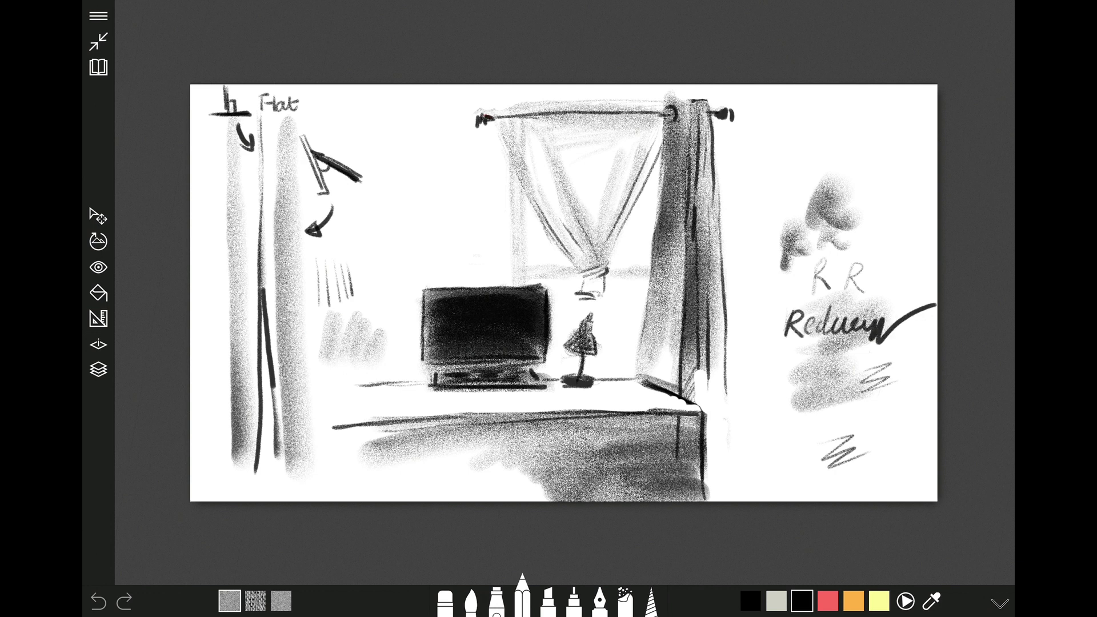
Step: Erase the right-side test marks and darken the desk's top edge
left_click_drag(786, 251, 851, 179)
left_click_drag(788, 337, 854, 206)
left_click_drag(794, 411, 889, 302)
left_click_drag(822, 468, 856, 434)
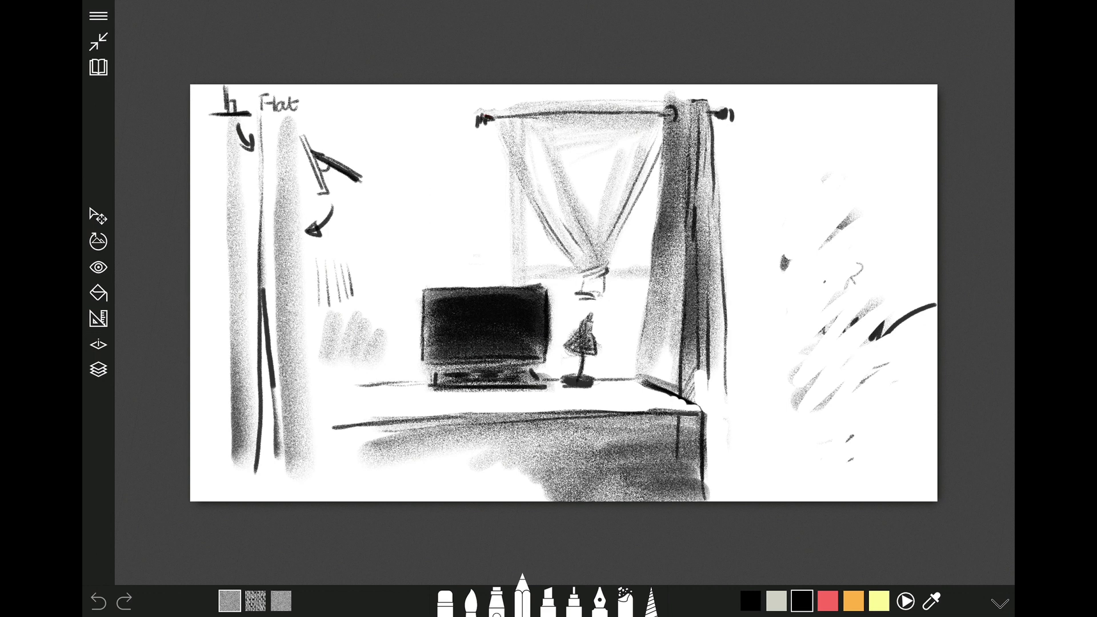
left_click_drag(336, 418, 596, 409)
mouse_move(369, 409)
left_mouse_down()
mouse_move(360, 457)
mouse_move(371, 477)
mouse_move(394, 411)
left_mouse_up()
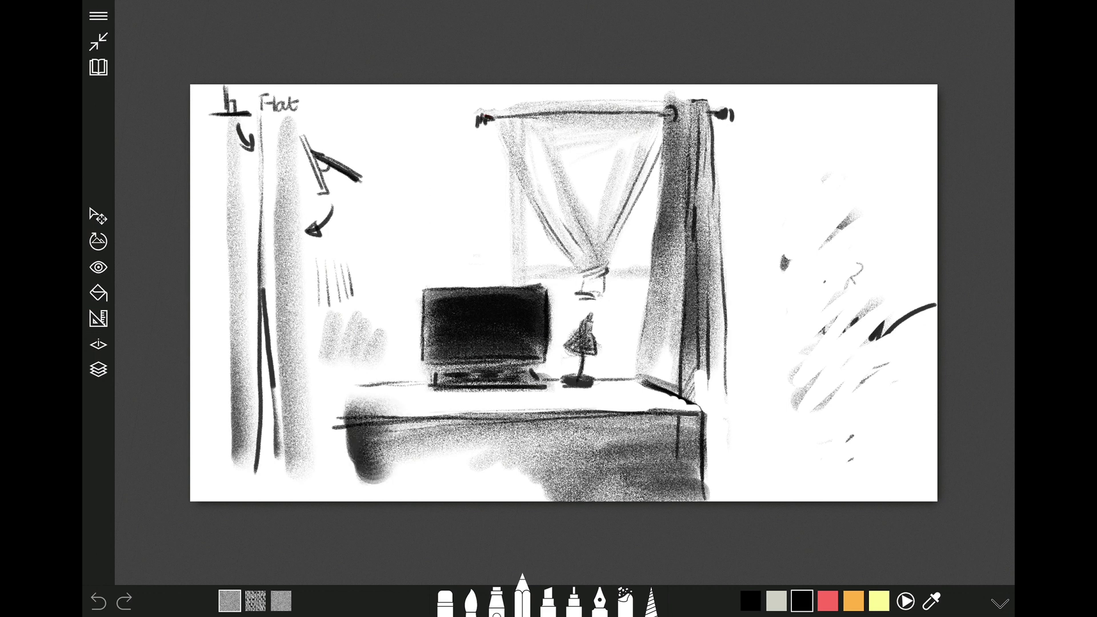
Step: Sketch a dark chair with a curved backrest in front of the desk's left side
left_click_drag(360, 492, 408, 428)
left_click_drag(349, 400, 437, 480)
left_click_drag(388, 437, 451, 405)
mouse_move(369, 401)
left_mouse_down()
mouse_move(441, 409)
mouse_move(345, 414)
mouse_move(357, 474)
mouse_move(463, 403)
mouse_move(485, 460)
left_mouse_up()
left_click_drag(483, 414, 474, 502)
mouse_move(346, 466)
left_mouse_down()
mouse_move(369, 500)
mouse_move(402, 500)
mouse_move(474, 434)
mouse_move(486, 497)
left_mouse_up()
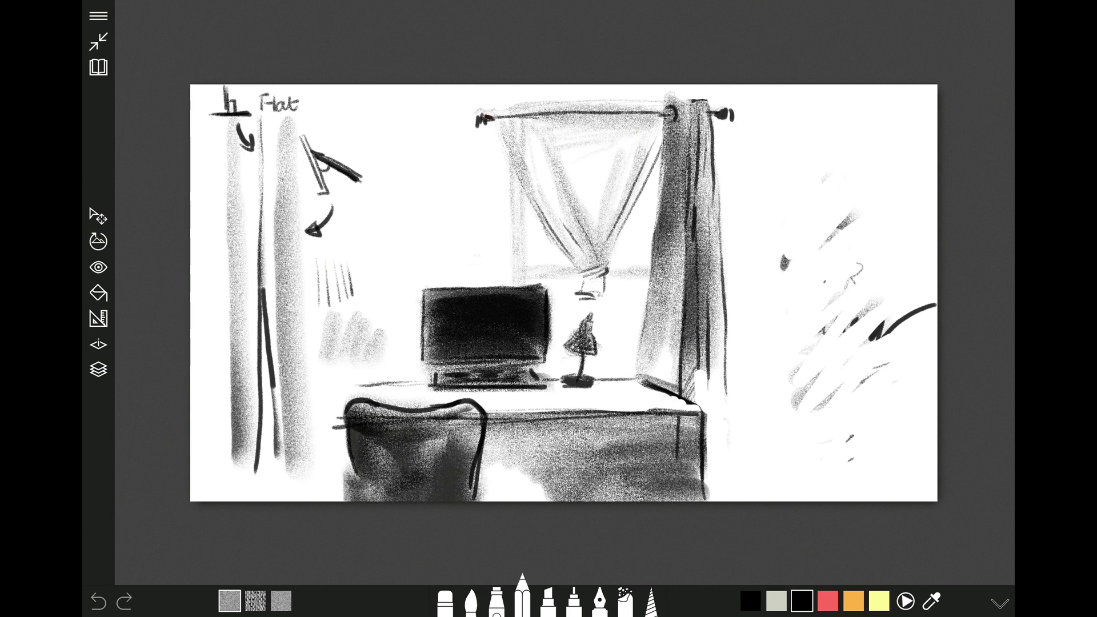
Step: Set the pencil brush Angle to 219 in Brush Settings
left_click(521, 600)
left_click(616, 566)
left_click_drag(836, 327, 897, 327)
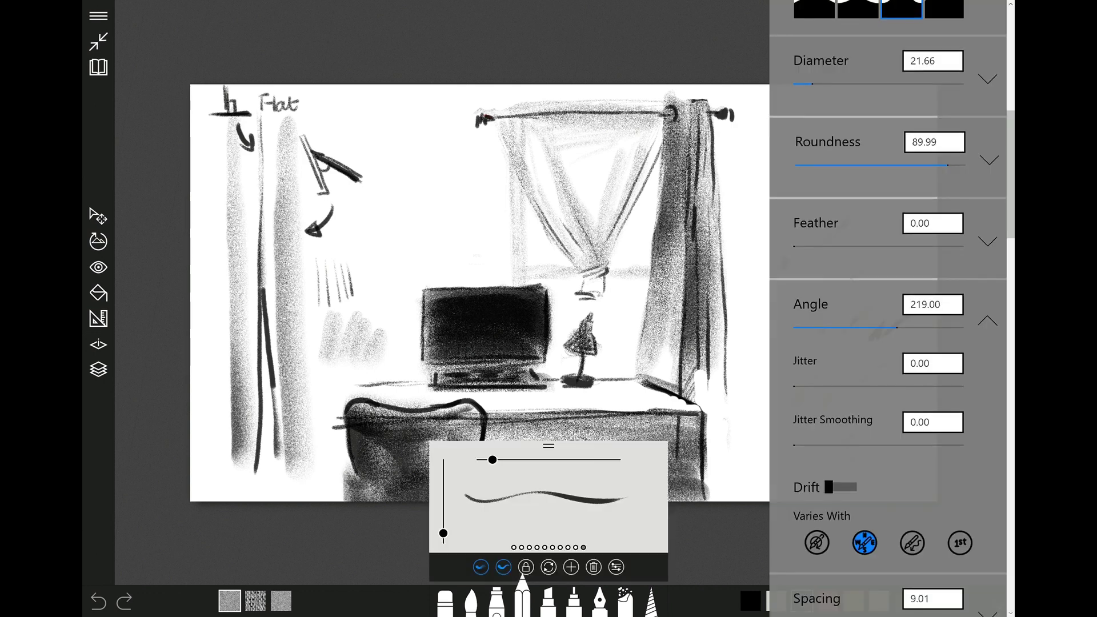
Step: Hatch the chair's right side and shade diagonally across its seat and back
mouse_move(470, 416)
left_mouse_down()
mouse_move(445, 435)
mouse_move(447, 498)
mouse_move(464, 429)
mouse_move(451, 432)
left_mouse_up()
left_click_drag(460, 403, 429, 442)
mouse_move(437, 408)
left_mouse_down()
mouse_move(412, 445)
mouse_move(422, 457)
mouse_move(398, 463)
mouse_move(372, 440)
left_mouse_up()
left_click_drag(441, 445, 343, 405)
left_click_drag(397, 436, 349, 488)
left_click_drag(423, 423, 368, 497)
mouse_move(449, 412)
left_mouse_down()
mouse_move(397, 500)
mouse_move(437, 497)
left_mouse_up()
Step: Fill the chair with dense dark shading, rework its lower edges, and darken the curtain's left edge
left_click_drag(476, 397, 422, 457)
mouse_move(417, 402)
left_mouse_down()
mouse_move(332, 468)
mouse_move(406, 497)
left_mouse_up()
mouse_move(334, 500)
left_mouse_down()
mouse_move(343, 434)
mouse_move(355, 498)
left_mouse_up()
mouse_move(350, 432)
left_mouse_down()
mouse_move(349, 499)
mouse_move(378, 501)
left_mouse_up()
left_click_drag(388, 469, 397, 502)
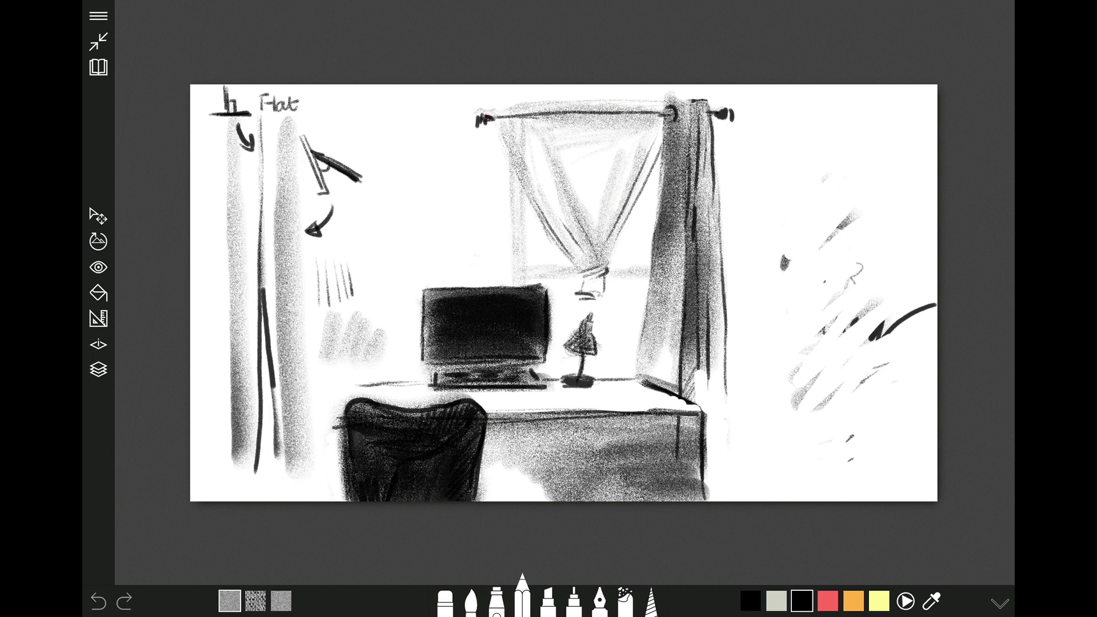
left_click_drag(513, 180, 517, 286)
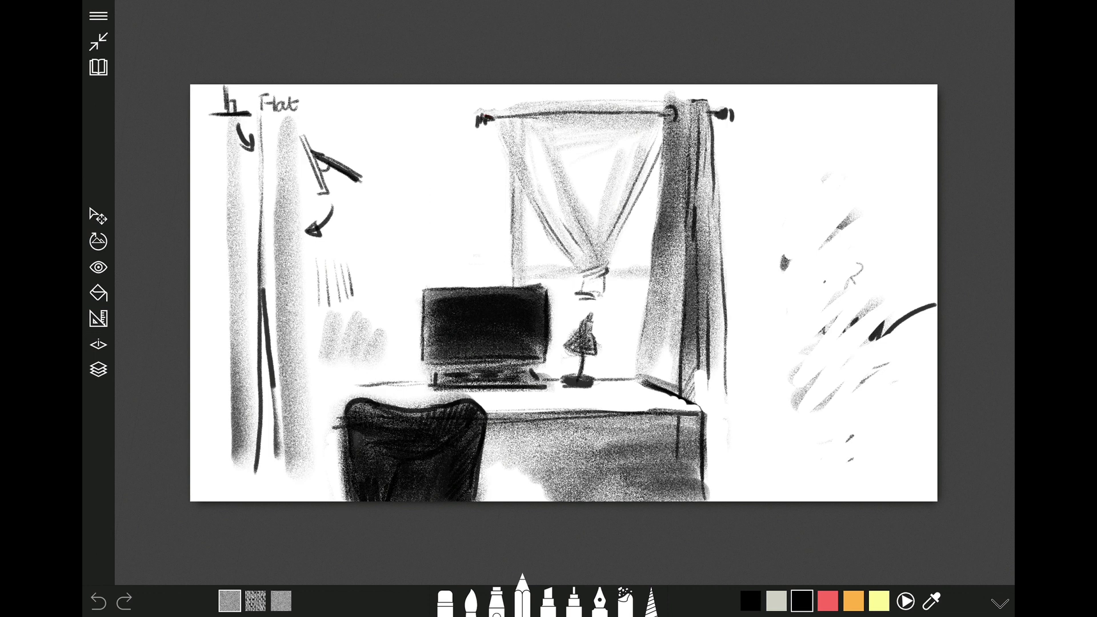
Step: Toggle the pencil brush's pen-tilt response on and back off in its settings
left_click(521, 597)
left_click(616, 567)
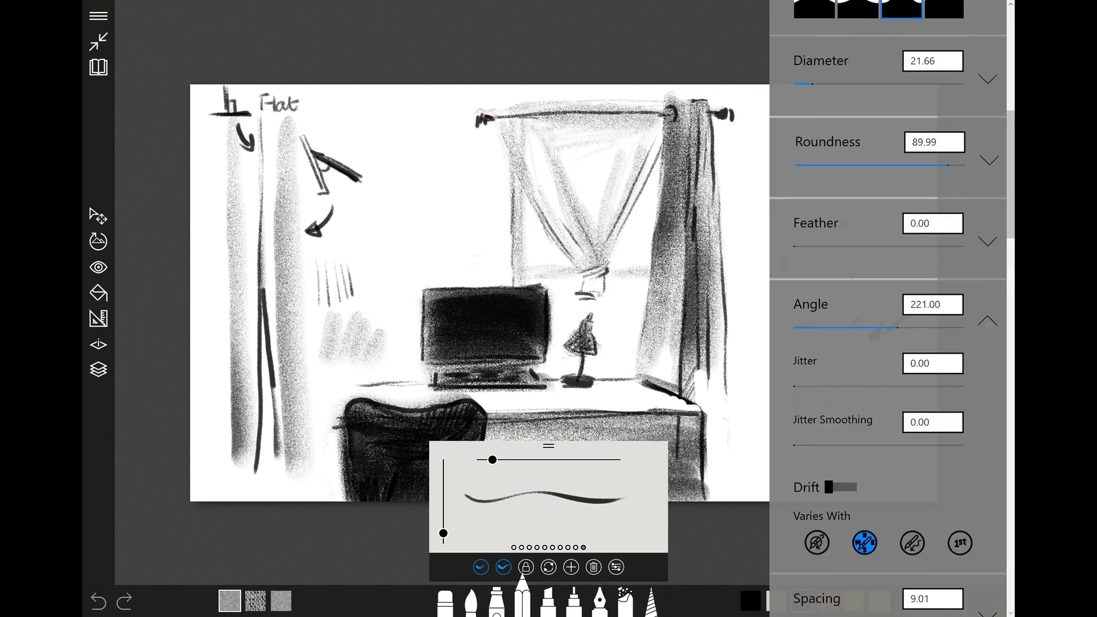
left_click(912, 542)
left_click(912, 543)
key("Escape")
key("Escape")
Step: Paint grey shading beside the doodles, a vertical band at right, and darken the curtain's edge
mouse_move(408, 226)
left_mouse_down()
mouse_move(407, 180)
mouse_move(349, 268)
mouse_move(412, 157)
mouse_move(358, 106)
left_mouse_up()
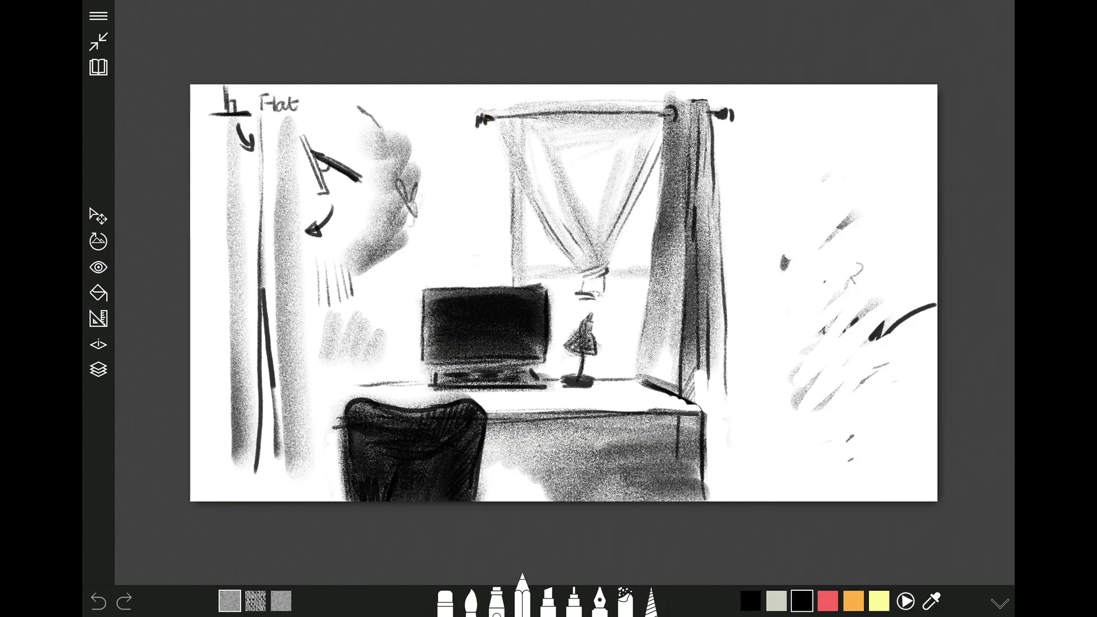
mouse_move(824, 117)
left_mouse_down()
mouse_move(809, 346)
mouse_move(833, 431)
mouse_move(831, 500)
left_mouse_up()
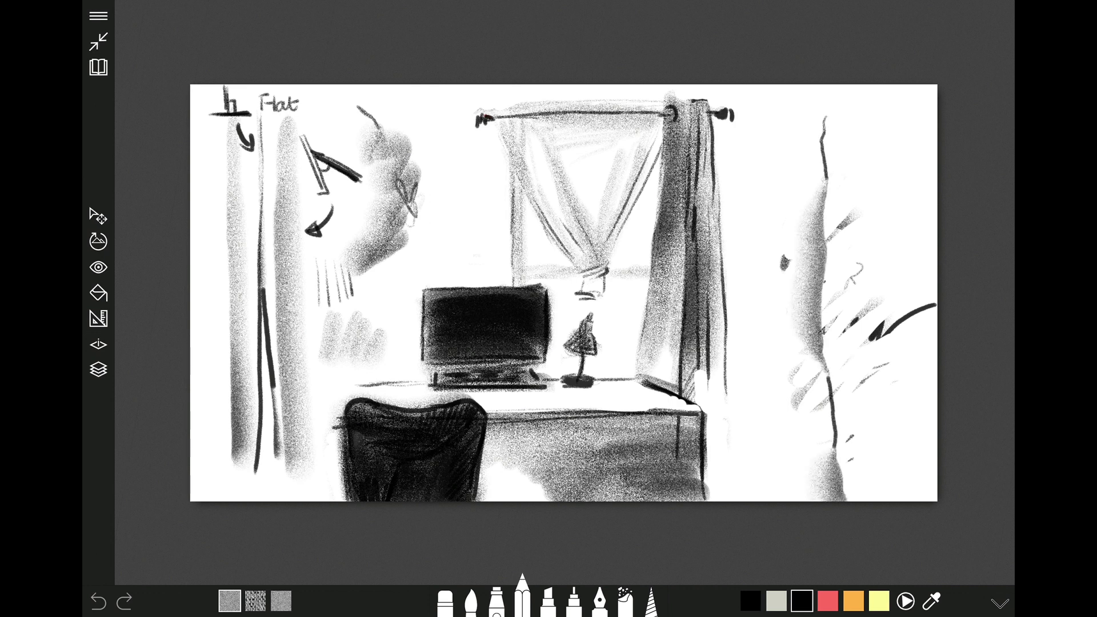
left_click_drag(512, 155, 537, 208)
left_click(522, 597)
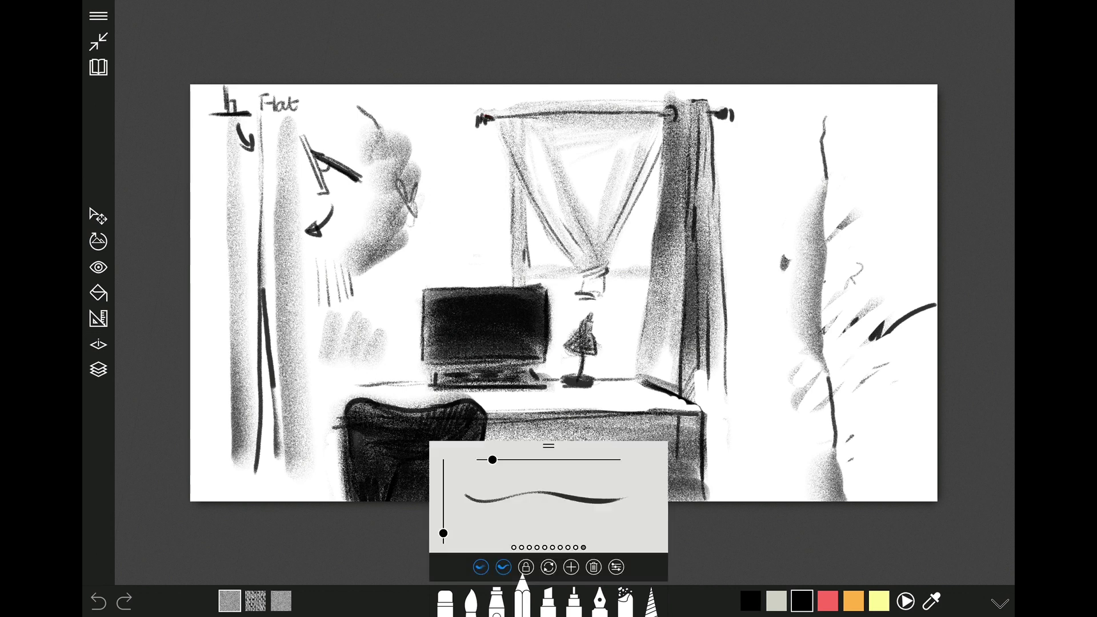
left_click(615, 567)
left_click(537, 277)
Step: Erase the practice doodles, arrow and stray marks left of the window
left_click_drag(357, 268, 379, 274)
left_click_drag(412, 166, 365, 262)
left_click_drag(400, 137, 343, 332)
left_click_drag(377, 114, 325, 223)
left_click_drag(330, 143, 313, 232)
left_click_drag(319, 271, 386, 354)
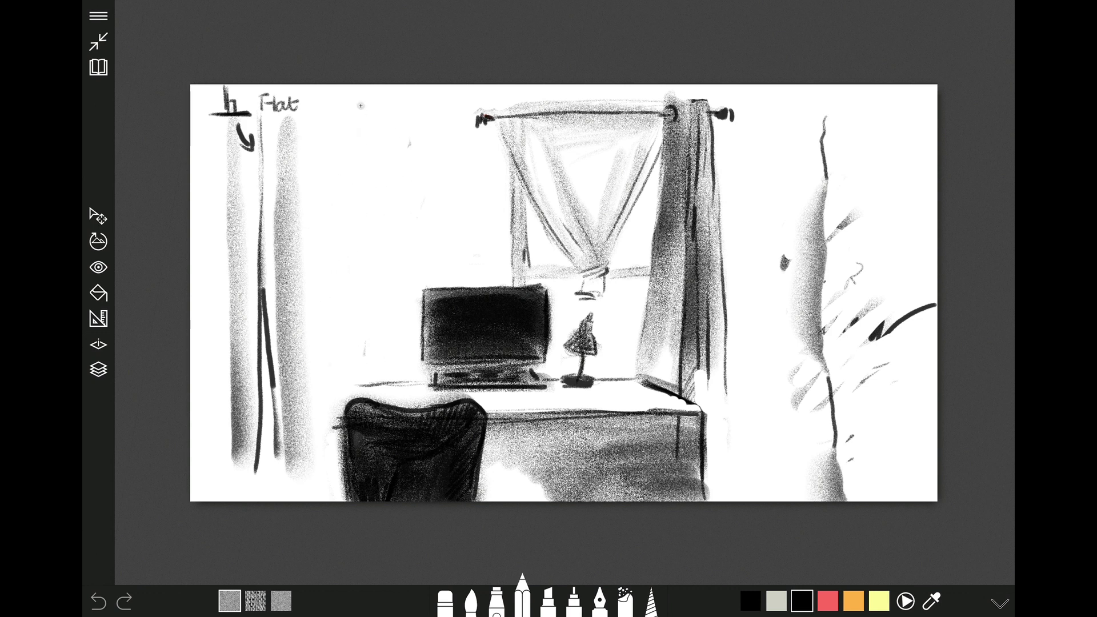
Step: Hatch the upper-left wall and the wall beside the monitor with diagonal strokes
left_click_drag(332, 155, 445, 92)
left_click_drag(325, 206, 485, 97)
left_click_drag(328, 269, 503, 143)
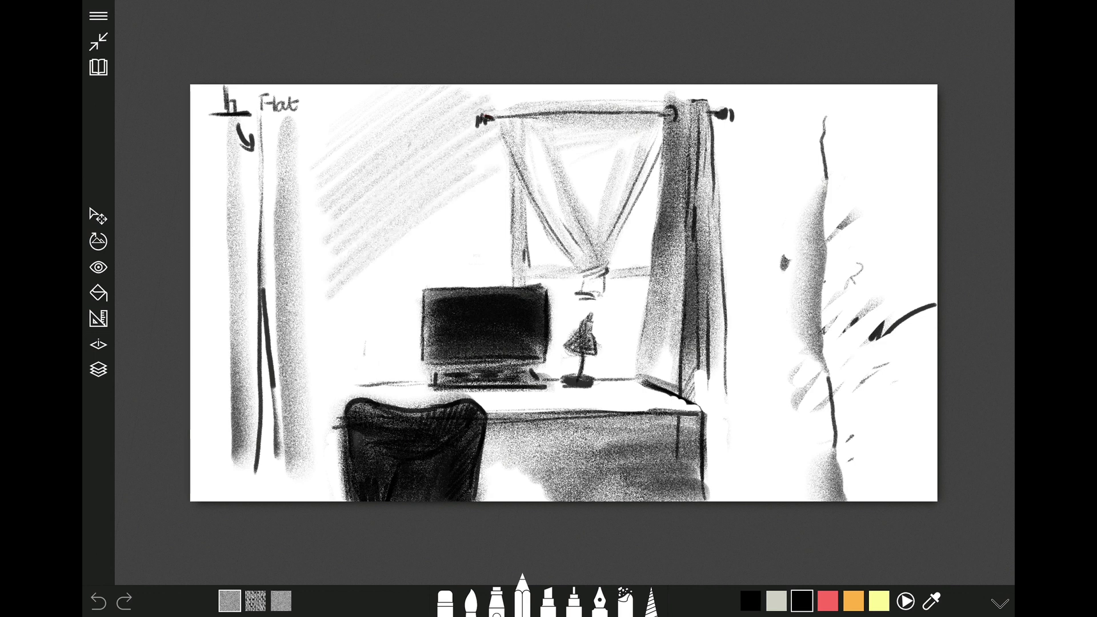
left_click_drag(343, 342, 508, 195)
left_click_drag(349, 366, 502, 232)
mouse_move(360, 376)
left_mouse_down()
mouse_move(502, 262)
mouse_move(433, 346)
left_mouse_up()
Step: Hatch the wall around the curtain rod with diagonal strokes
left_click_drag(455, 106, 548, 85)
mouse_move(489, 113)
left_mouse_down()
mouse_move(607, 86)
mouse_move(733, 85)
left_mouse_up()
left_click_drag(715, 129, 817, 87)
left_click_drag(717, 174, 831, 111)
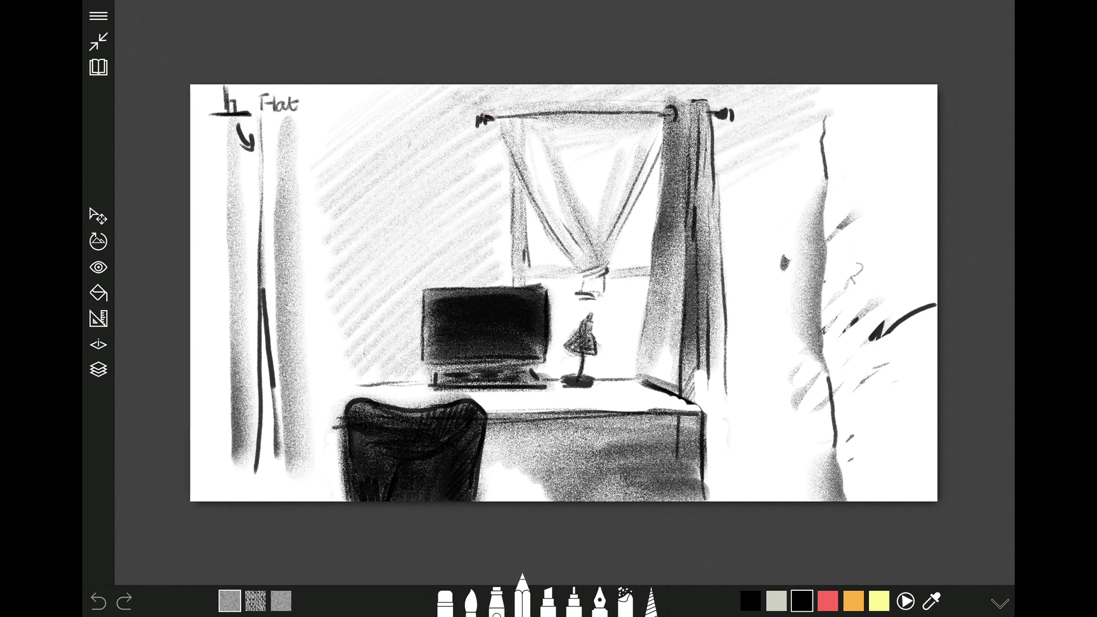
Step: Hatch the wall right of the curtain down past the desk, then switch the colour to white
left_click_drag(721, 200, 822, 120)
left_click_drag(721, 231, 822, 148)
left_click_drag(721, 283, 824, 182)
left_click_drag(726, 331, 817, 250)
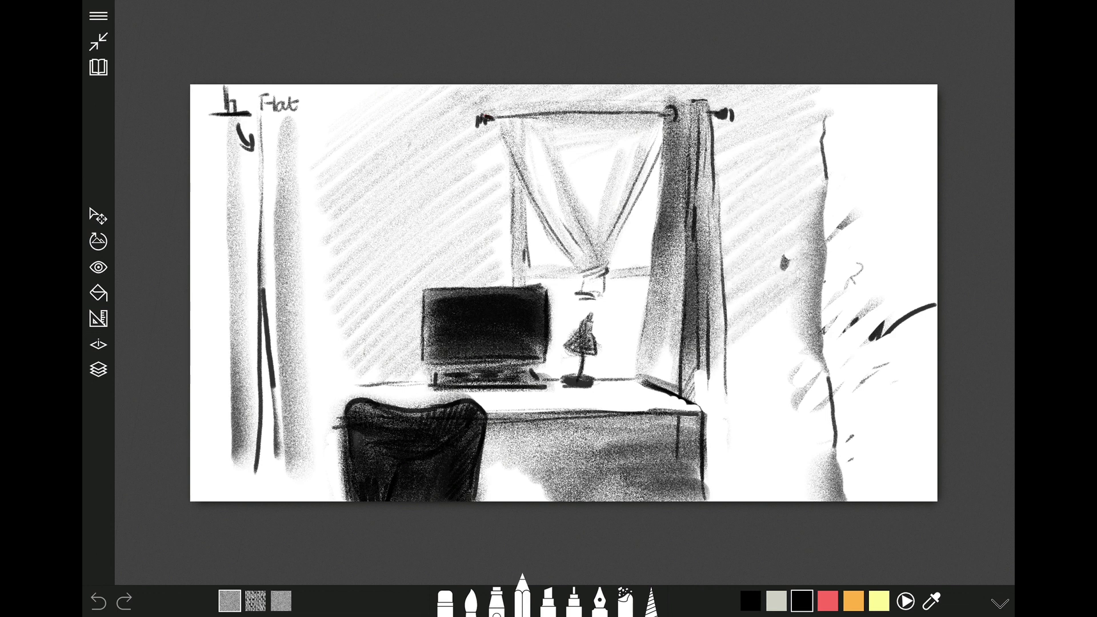
left_click_drag(698, 399, 809, 293)
left_click_drag(709, 422, 807, 345)
left_click_drag(707, 445, 791, 387)
left_click_drag(707, 464, 797, 405)
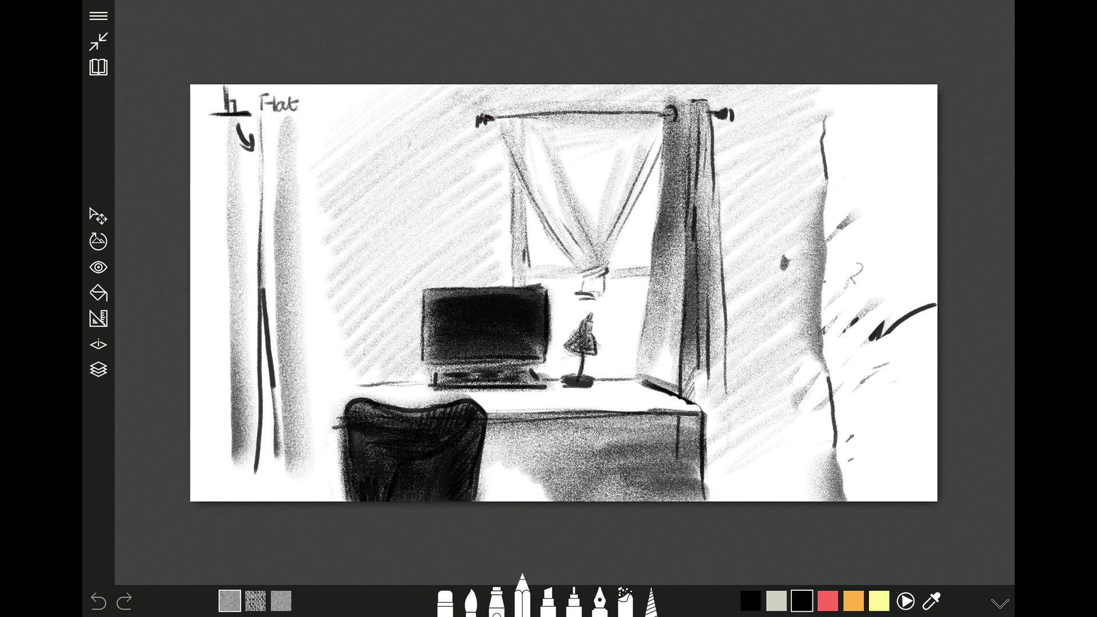
key("c")
left_click(517, 35)
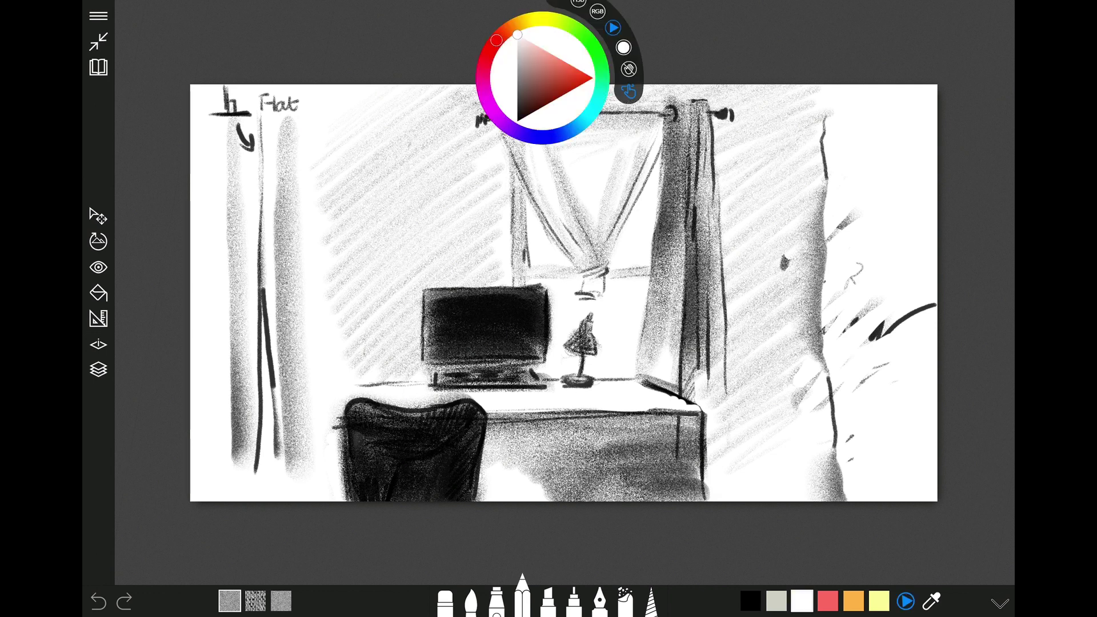
Step: Paint white highlights on the keyboard, monitor edge, curtain edge and chair top, then return to black
left_click(551, 136)
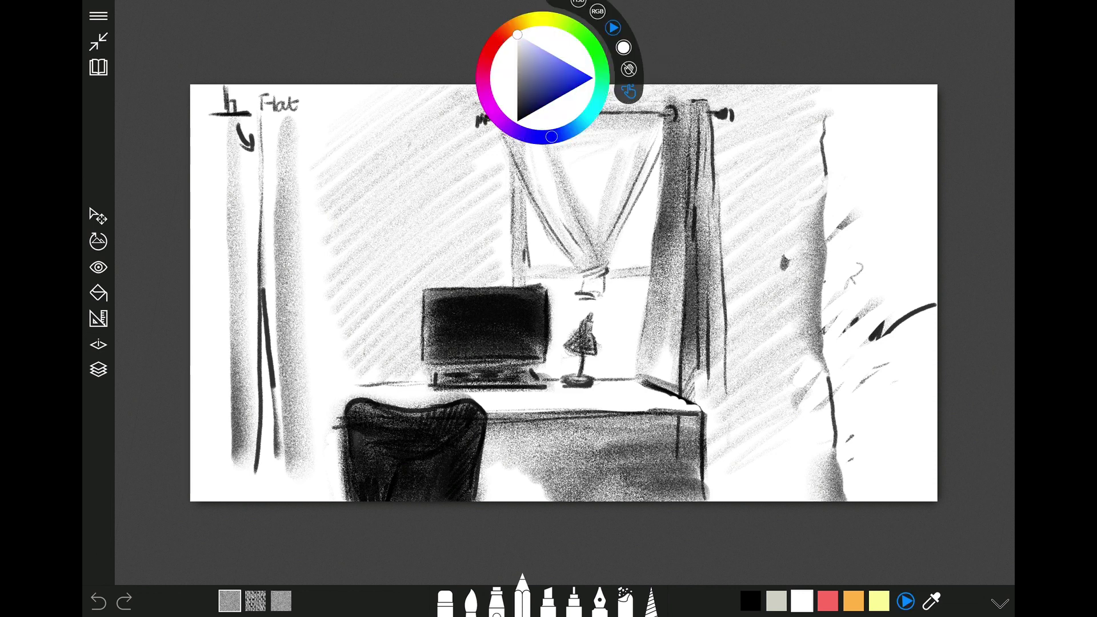
key("Escape")
left_click_drag(518, 377, 503, 376)
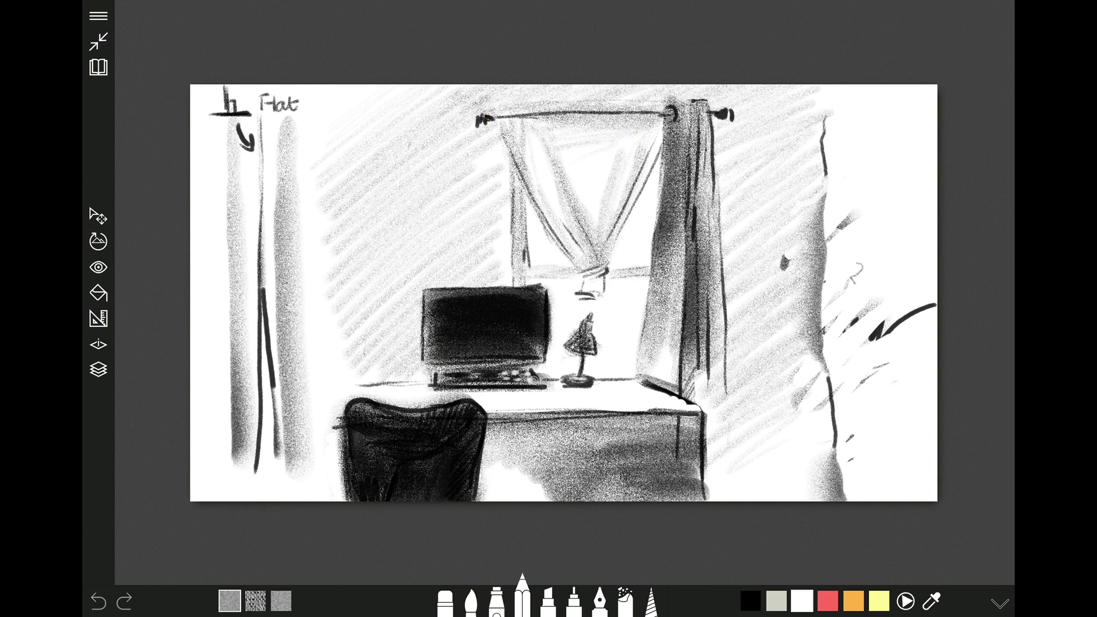
left_click_drag(550, 289, 549, 351)
mouse_move(687, 132)
left_mouse_down()
mouse_move(667, 151)
mouse_move(655, 342)
left_mouse_up()
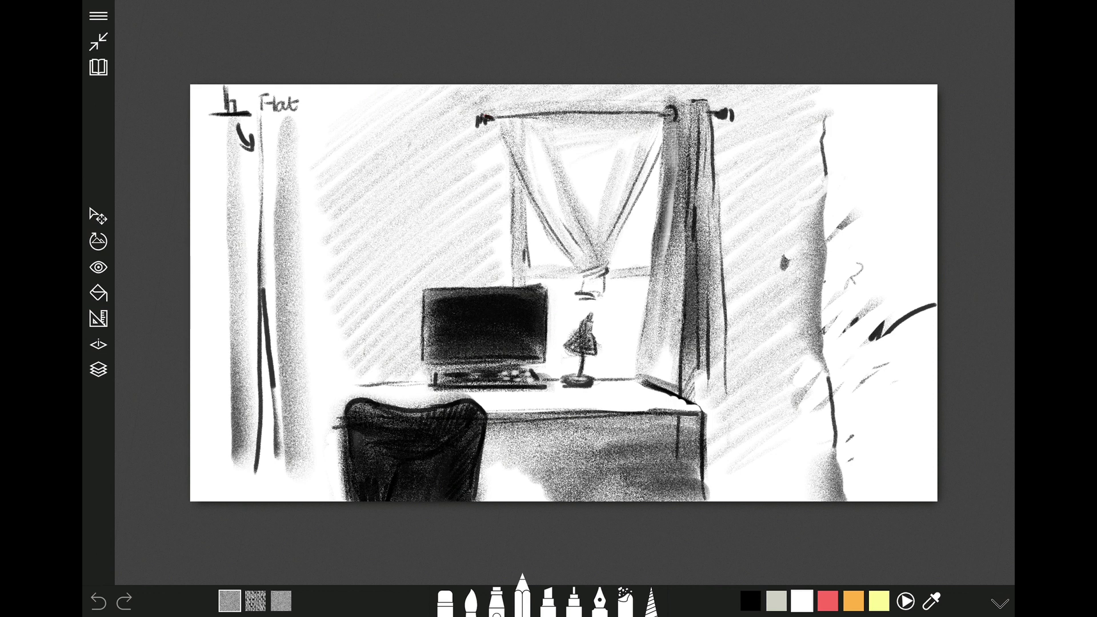
mouse_move(351, 400)
left_mouse_down()
mouse_move(485, 418)
mouse_move(457, 455)
mouse_move(425, 459)
left_mouse_up()
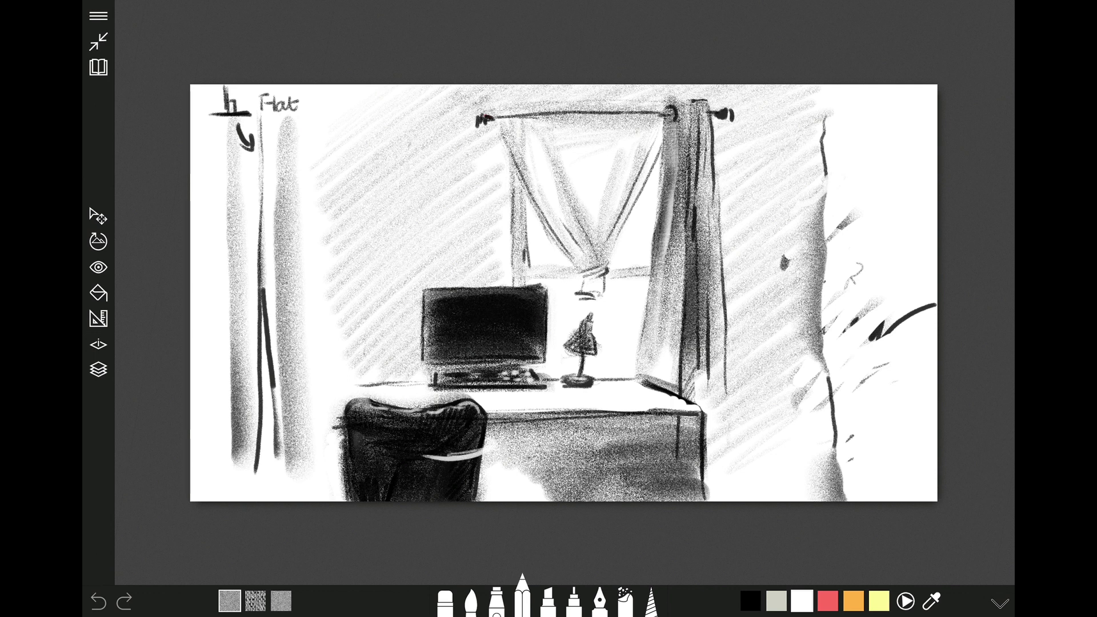
left_click(750, 601)
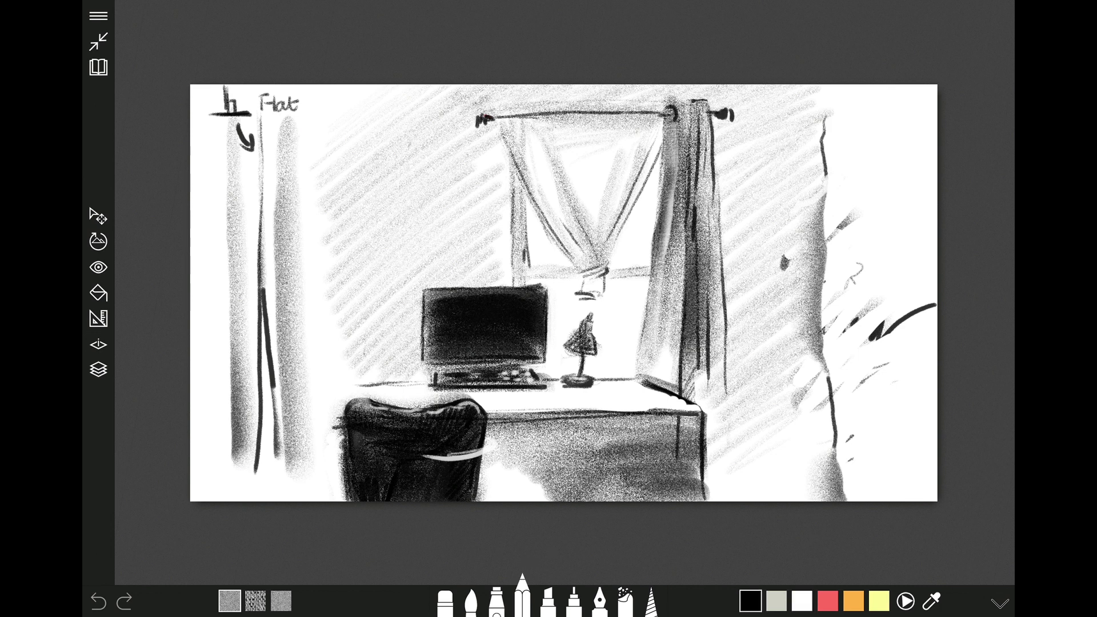
Step: Shade the desk's front panel, the area under it, and its top surface darker
mouse_move(493, 436)
left_mouse_down()
mouse_move(668, 434)
mouse_move(474, 443)
mouse_move(674, 452)
left_mouse_up()
mouse_move(572, 491)
left_mouse_down()
mouse_move(677, 457)
mouse_move(686, 486)
left_mouse_up()
mouse_move(577, 468)
left_mouse_down()
mouse_move(479, 491)
mouse_move(589, 459)
left_mouse_up()
mouse_move(571, 497)
left_mouse_down()
mouse_move(692, 434)
mouse_move(692, 499)
left_mouse_up()
left_click_drag(543, 408, 674, 406)
mouse_move(497, 408)
left_mouse_down()
mouse_move(691, 405)
mouse_move(474, 394)
mouse_move(654, 388)
left_mouse_up()
left_click_drag(434, 400, 323, 414)
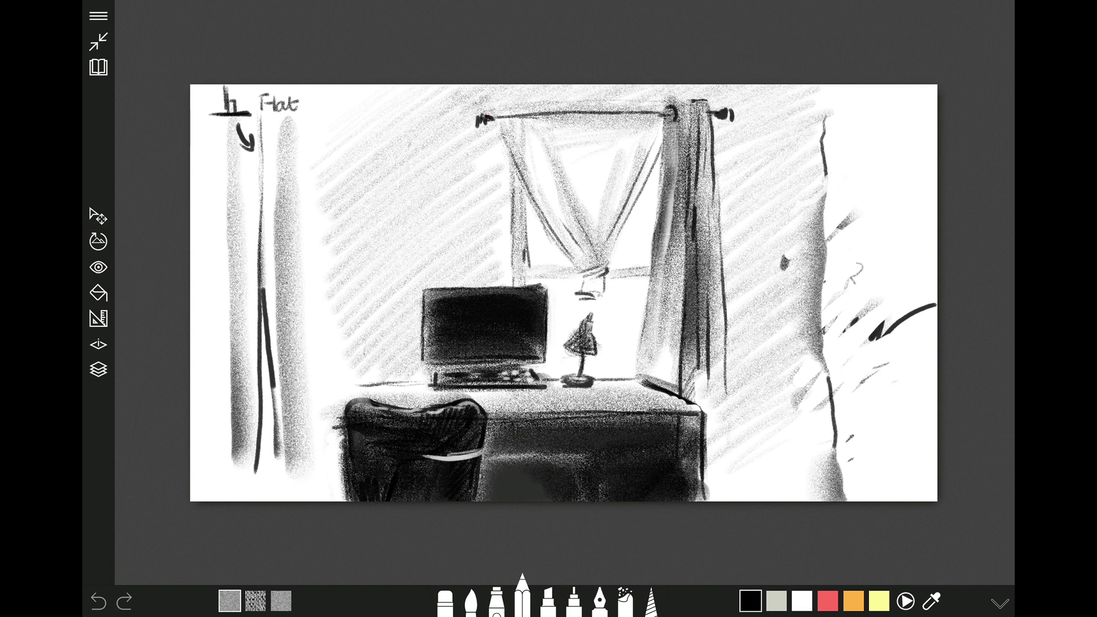
Step: Add dense vertical grey shading to the wall left of the window
mouse_move(491, 123)
left_mouse_down()
mouse_move(488, 282)
mouse_move(503, 283)
left_mouse_up()
left_click_drag(492, 151, 485, 277)
mouse_move(471, 131)
left_mouse_down()
mouse_move(466, 286)
mouse_move(448, 285)
left_mouse_up()
mouse_move(435, 127)
left_mouse_down()
mouse_move(431, 297)
mouse_move(415, 328)
left_mouse_up()
left_click_drag(400, 155, 394, 377)
left_click_drag(372, 168, 369, 382)
left_click_drag(352, 158, 348, 371)
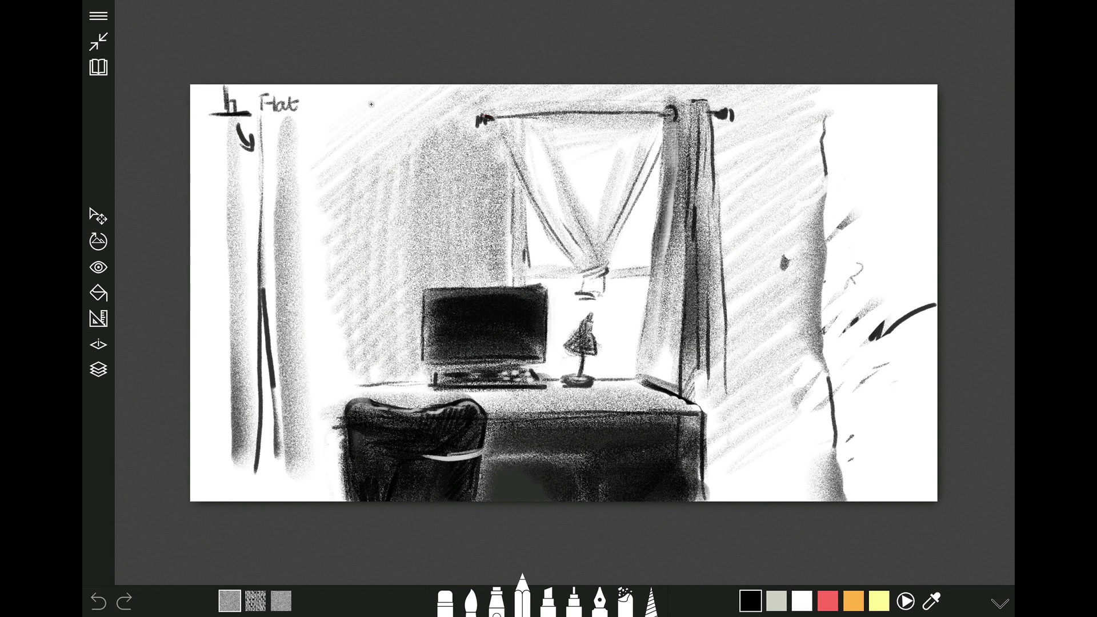
Step: Sign initials at bottom right, then write and underline 'Sketchable' near the top
mouse_move(729, 477)
left_mouse_down()
mouse_move(721, 490)
mouse_move(740, 492)
mouse_move(720, 489)
left_mouse_up()
left_click_drag(735, 477, 737, 493)
mouse_move(339, 116)
left_mouse_down()
mouse_move(314, 137)
mouse_move(390, 139)
left_mouse_up()
mouse_move(375, 123)
left_mouse_down()
mouse_move(391, 122)
mouse_move(403, 139)
left_mouse_up()
mouse_move(407, 109)
left_mouse_down()
mouse_move(419, 138)
mouse_move(440, 140)
left_mouse_up()
left_click_drag(448, 108, 465, 140)
left_click_drag(467, 134, 475, 138)
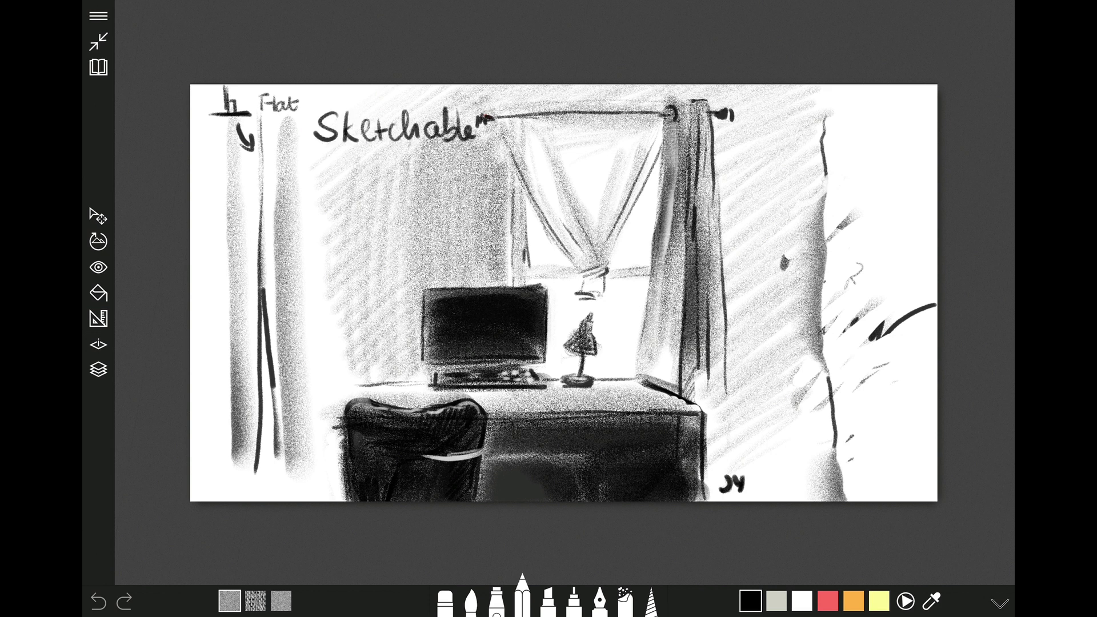
left_click_drag(333, 155, 451, 152)
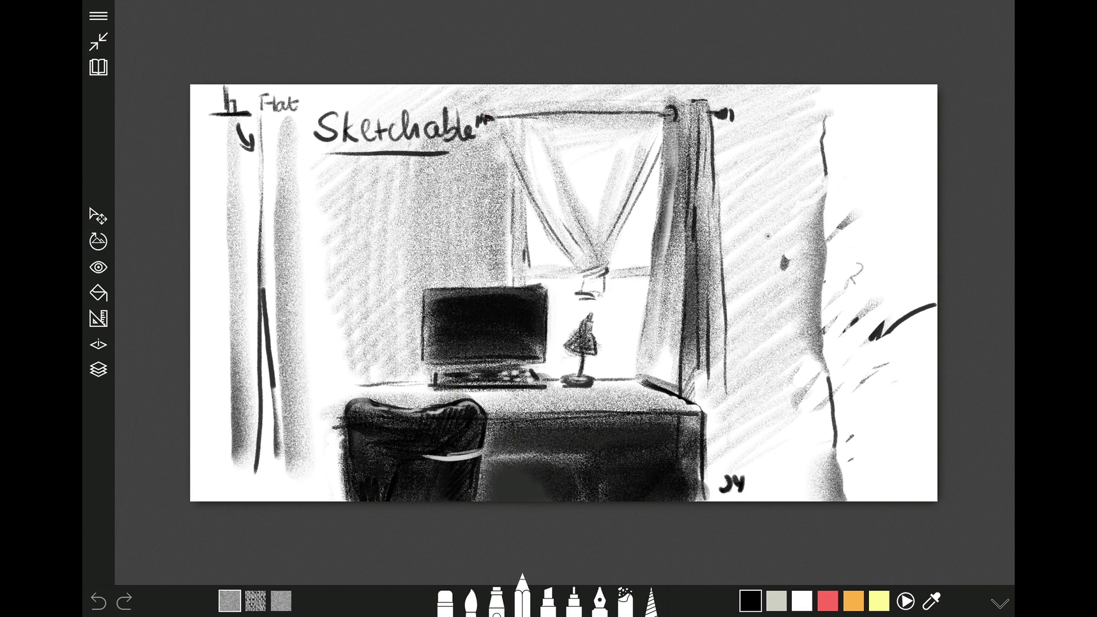
Step: Write the notes 'Got hot' with a frown and 'Cover folded back' below the title
mouse_move(340, 170)
left_mouse_down()
mouse_move(342, 180)
mouse_move(393, 187)
left_mouse_up()
left_click_drag(397, 178, 435, 177)
left_click_drag(443, 172, 453, 188)
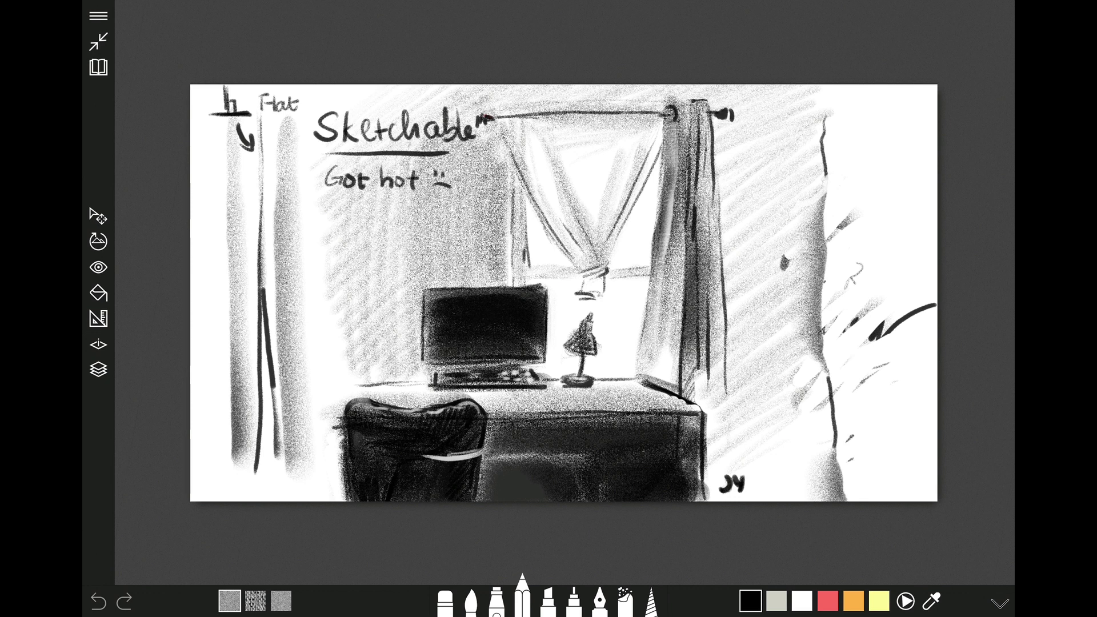
left_click_drag(335, 200, 338, 215)
left_click_drag(343, 205, 370, 214)
mouse_move(371, 209)
left_mouse_down()
mouse_move(389, 220)
mouse_move(394, 209)
left_mouse_up()
left_click_drag(401, 200, 412, 215)
left_click_drag(424, 210, 438, 214)
mouse_move(329, 224)
left_mouse_down()
mouse_move(334, 244)
mouse_move(388, 246)
left_mouse_up()
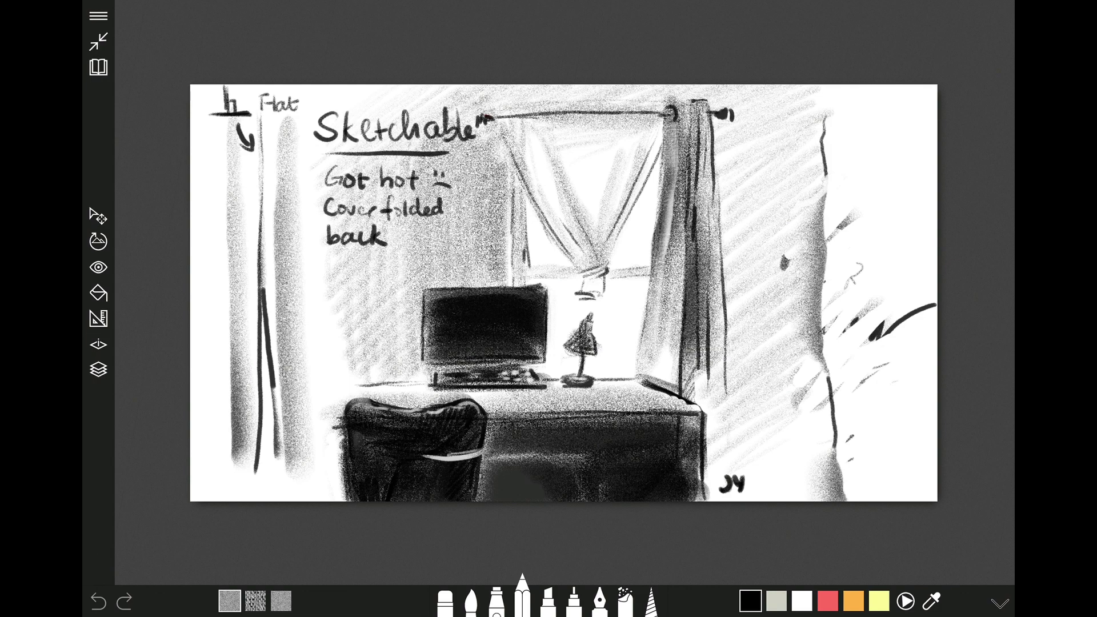